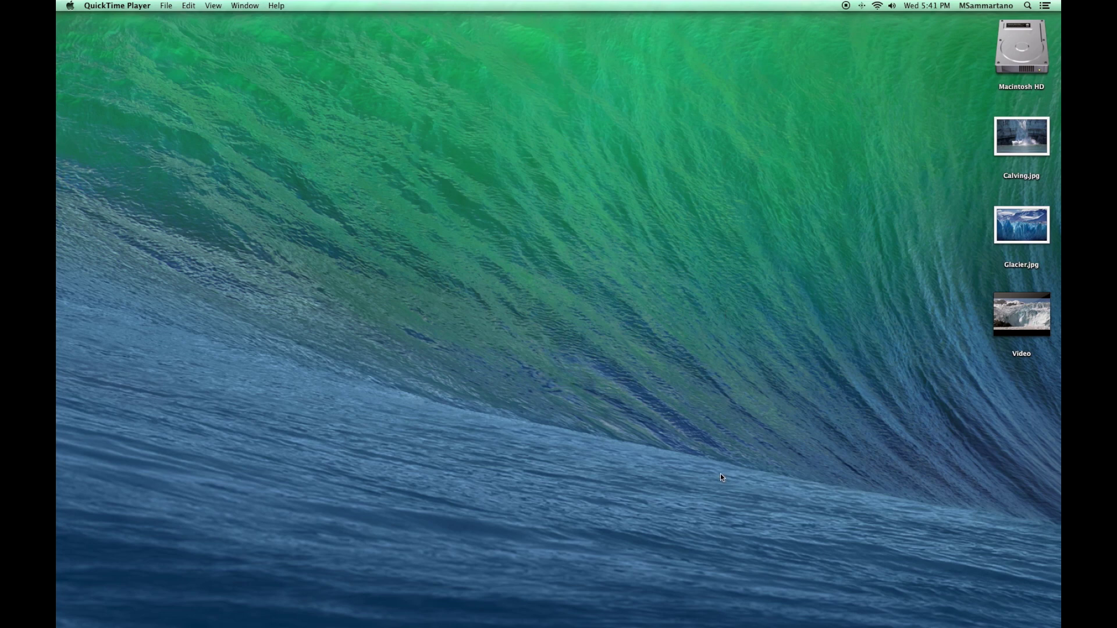
# Switch to Safari, browse the Magnific Popup examples, and view the chameleon picture in the single image lightbox before closing it
pyautogui.click(794, 591)
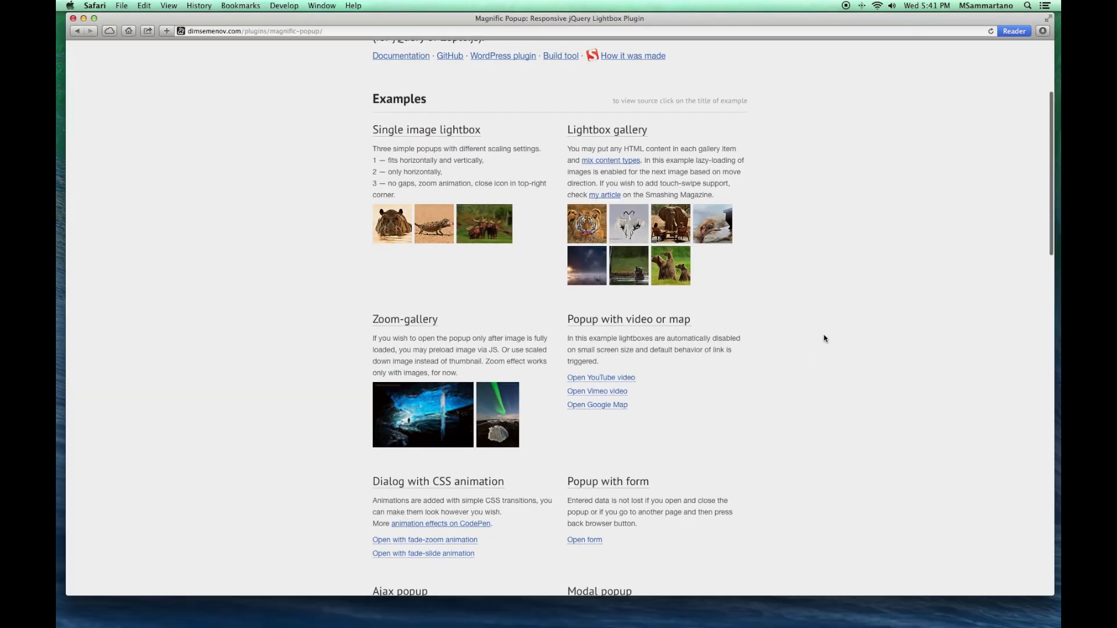
pyautogui.scroll(5, 824, 336)
pyautogui.scroll(-3, 824, 338)
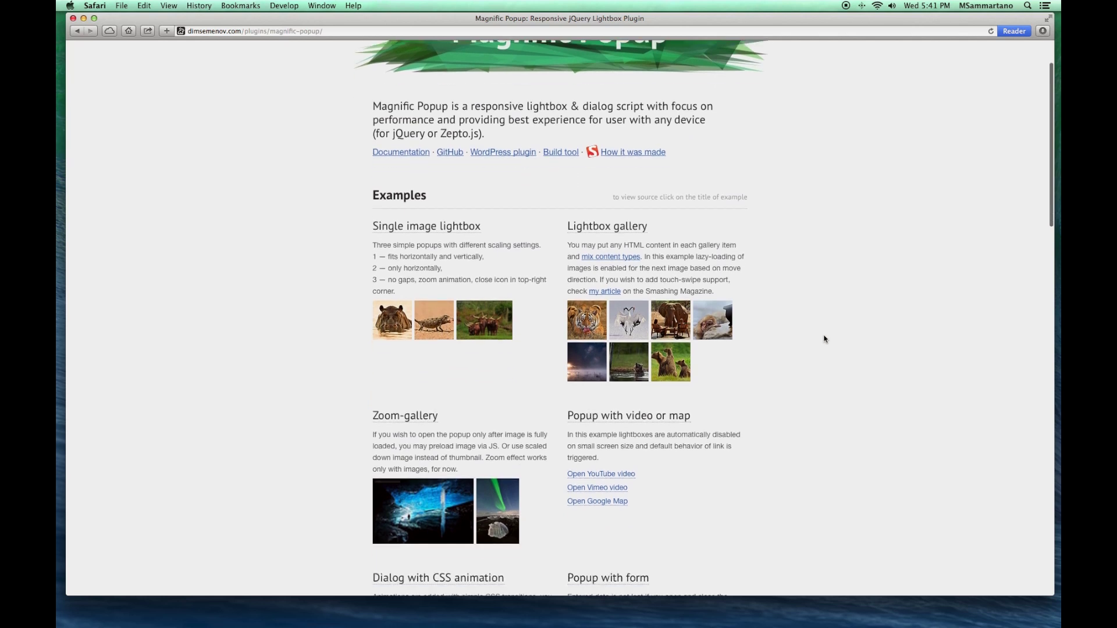
pyautogui.scroll(-2, 824, 340)
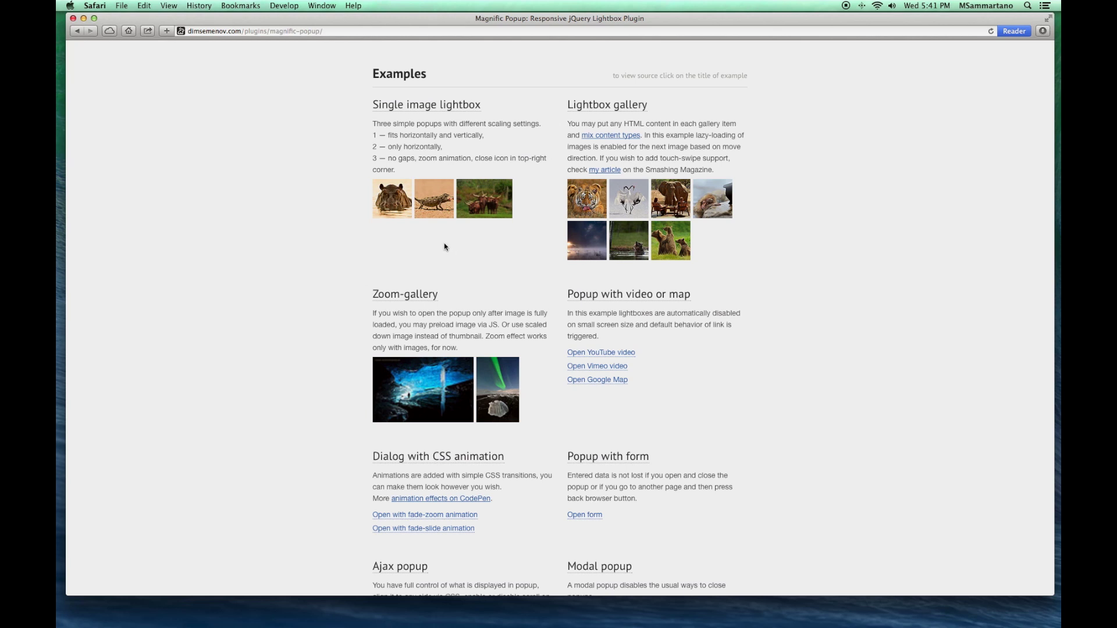
pyautogui.click(422, 201)
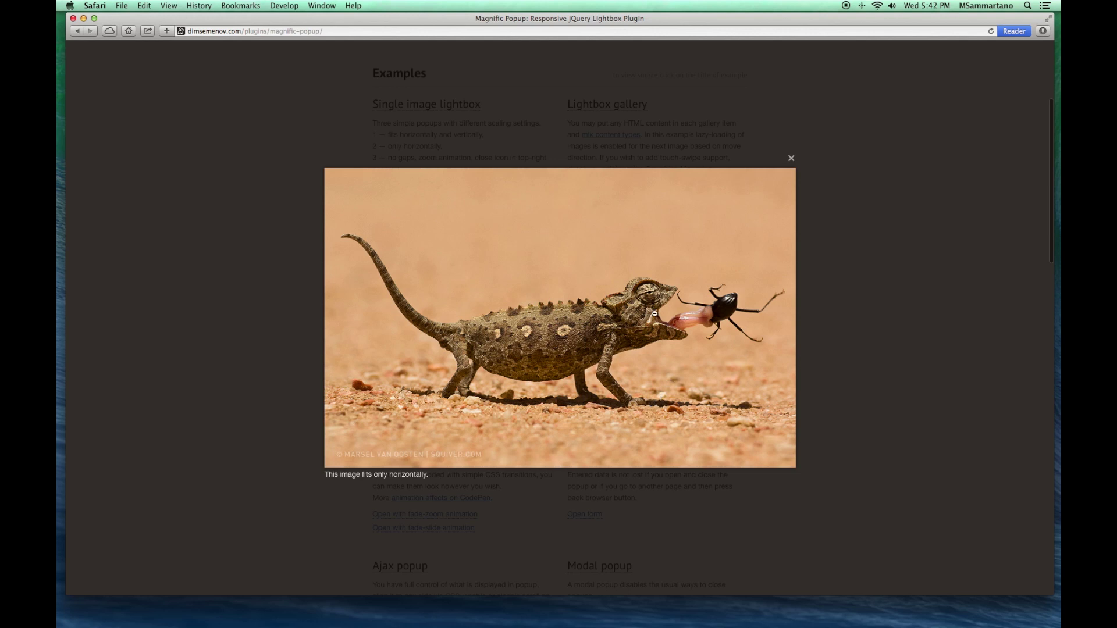
pyautogui.click(792, 159)
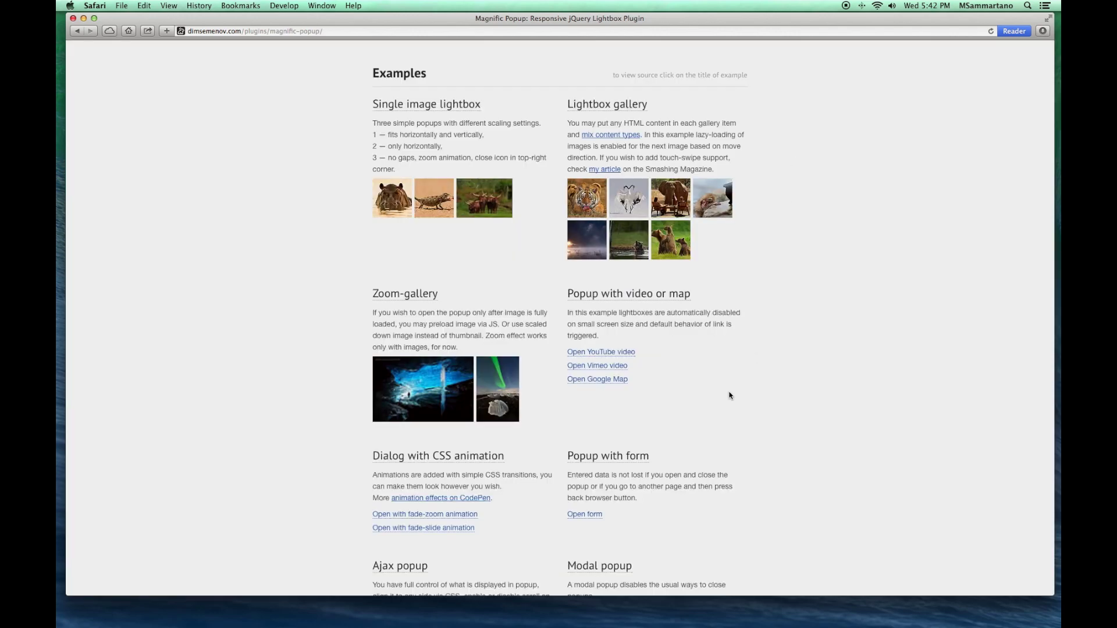
# View the YouTube video popup example, close it, and minimize the browser window
pyautogui.click(619, 353)
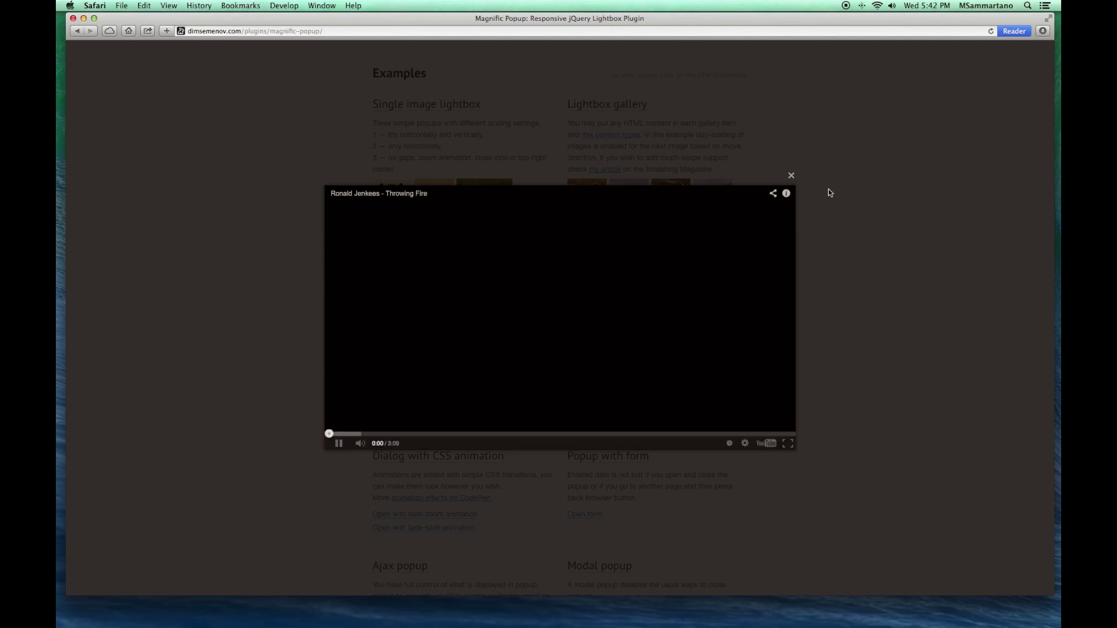
pyautogui.click(791, 177)
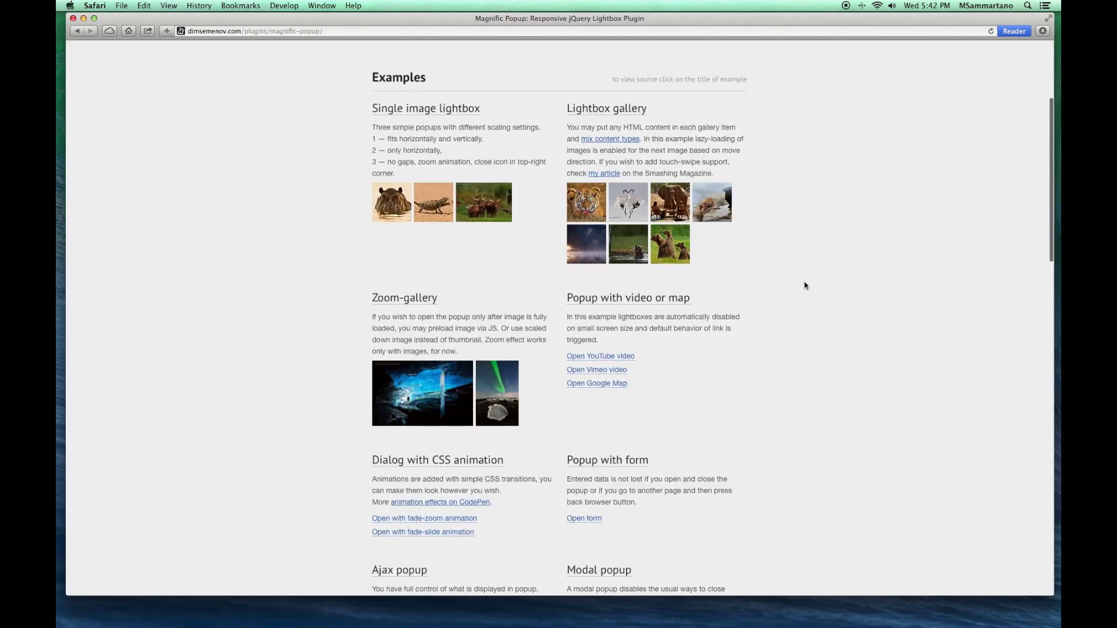
pyautogui.click(83, 18)
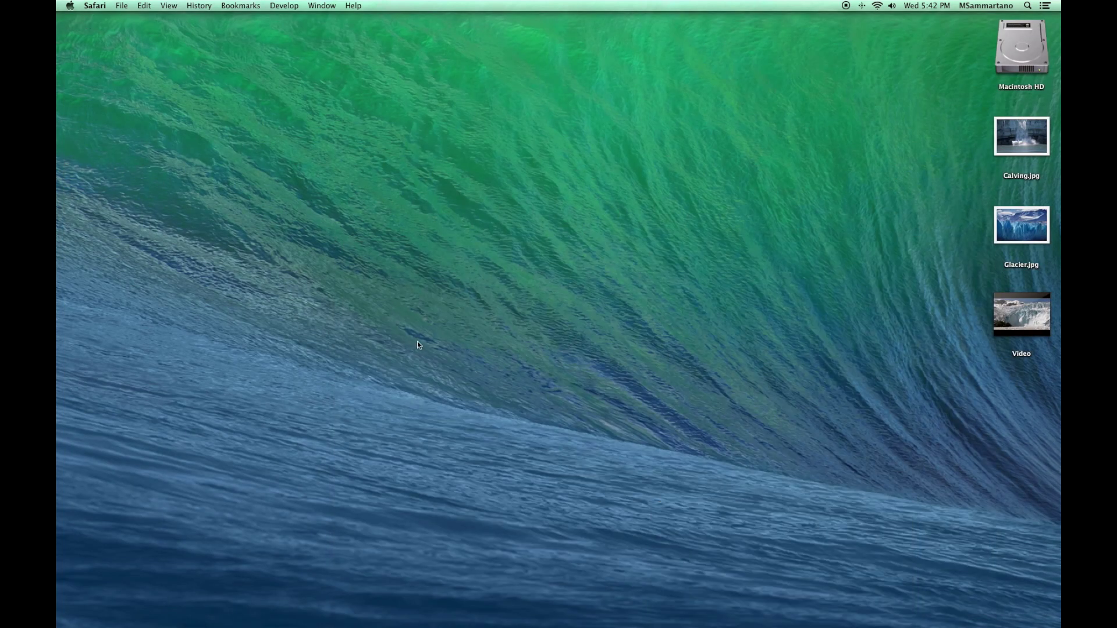
# Switch to Keynote, show the blank presentation in full screen, and set the zoom to 100%
pyautogui.moveTo(513, 625)
pyautogui.click(497, 607)
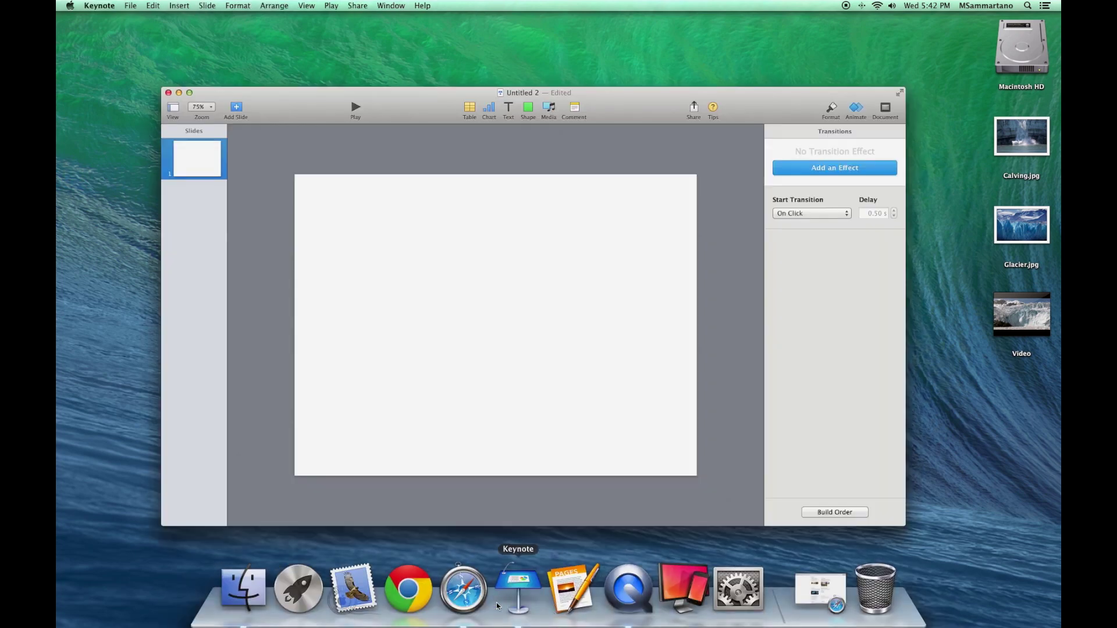
pyautogui.click(899, 93)
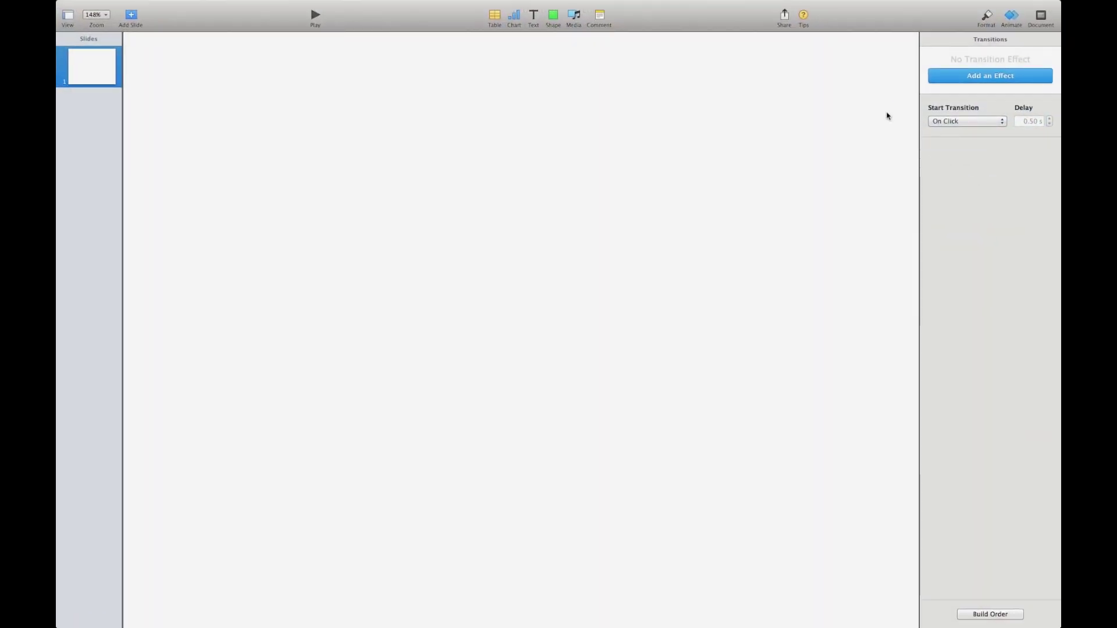
pyautogui.press('super+0')
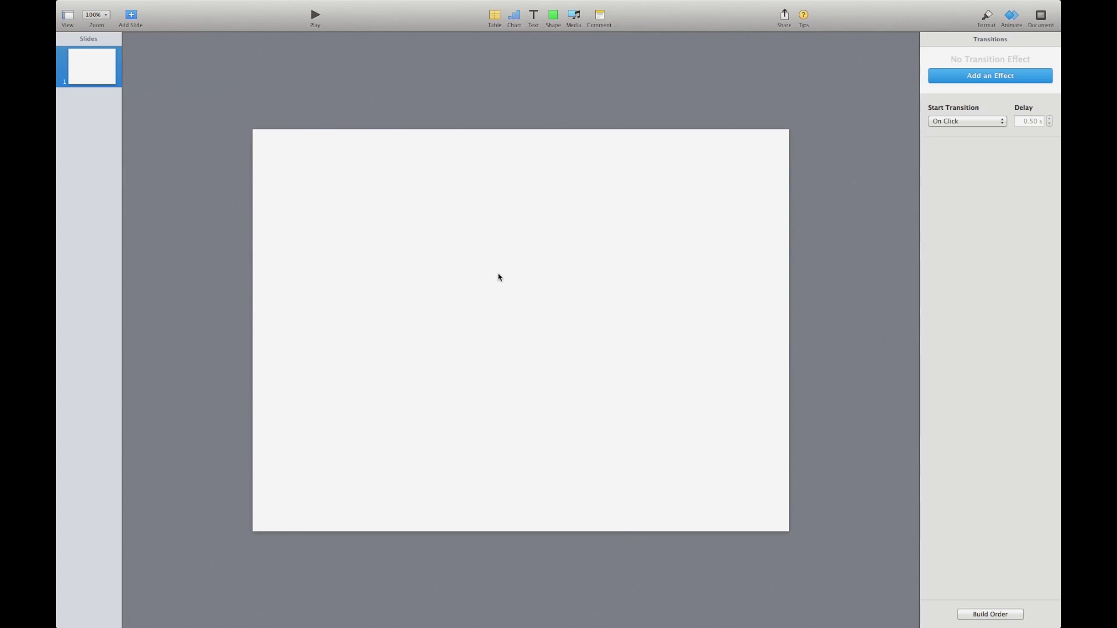
# Insert the image Glacier.jpg from the Desktop onto the blank slide
pyautogui.moveTo(225, 2)
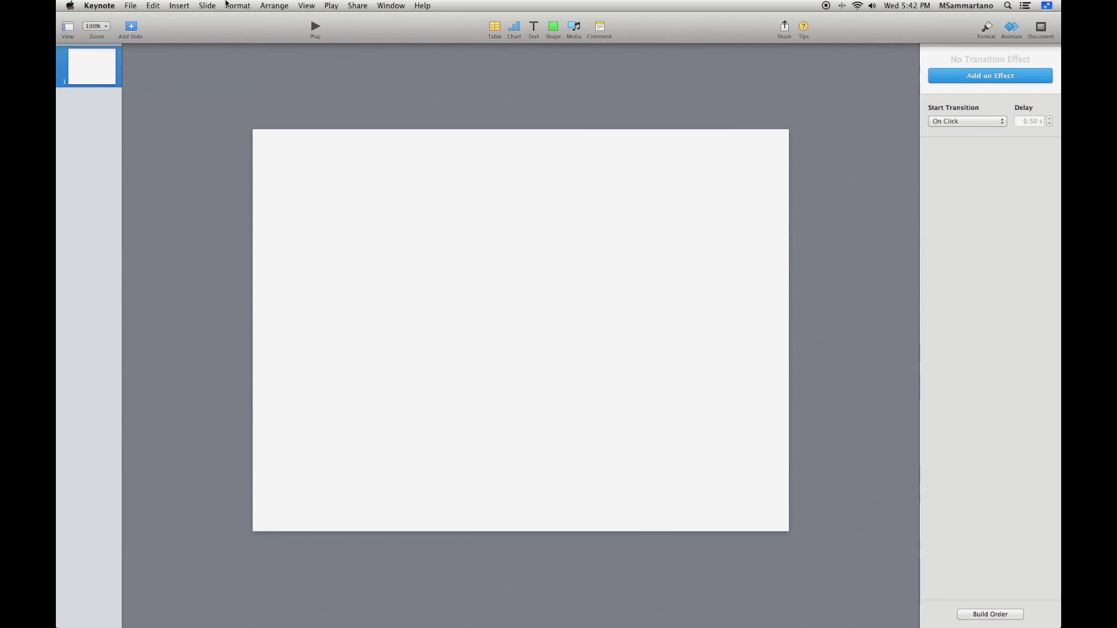
pyautogui.click(176, 7)
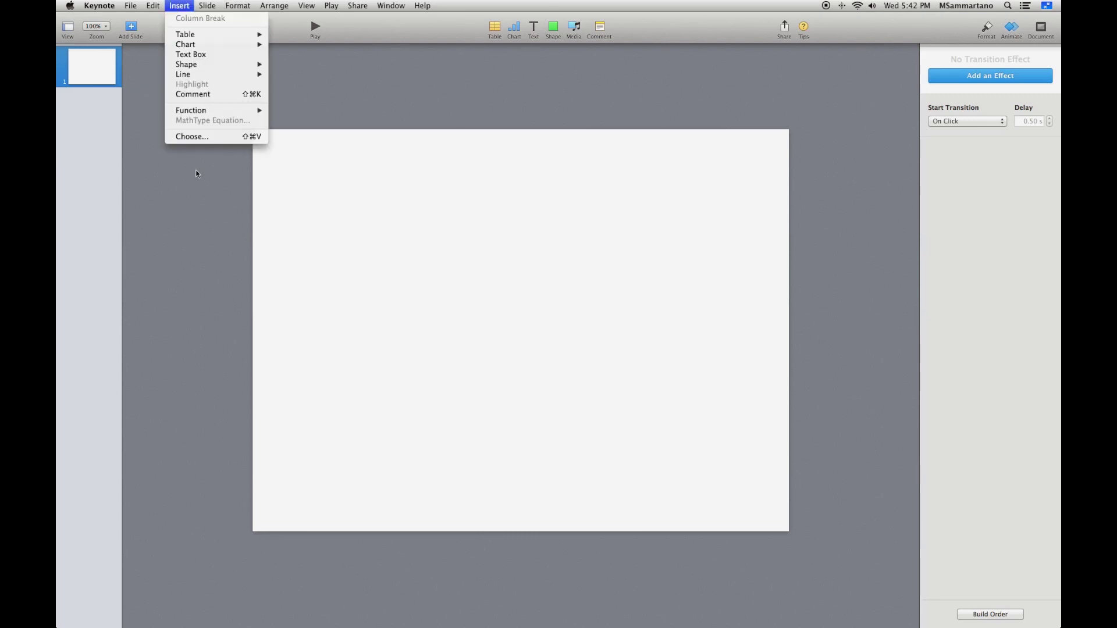
pyautogui.click(208, 138)
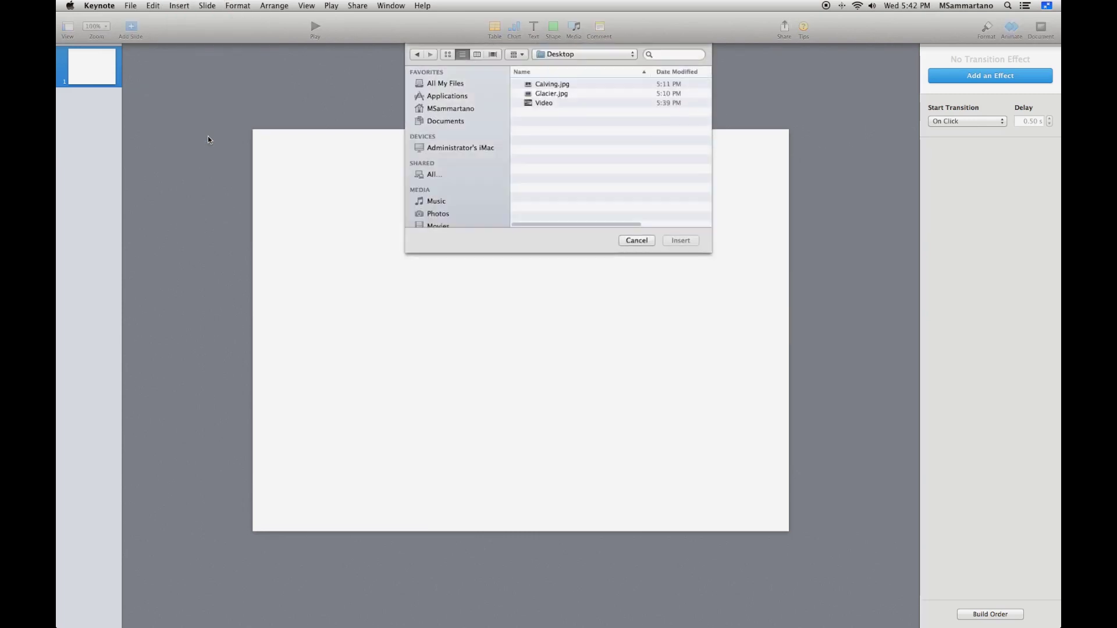
pyautogui.click(578, 86)
pyautogui.doubleClick(578, 85)
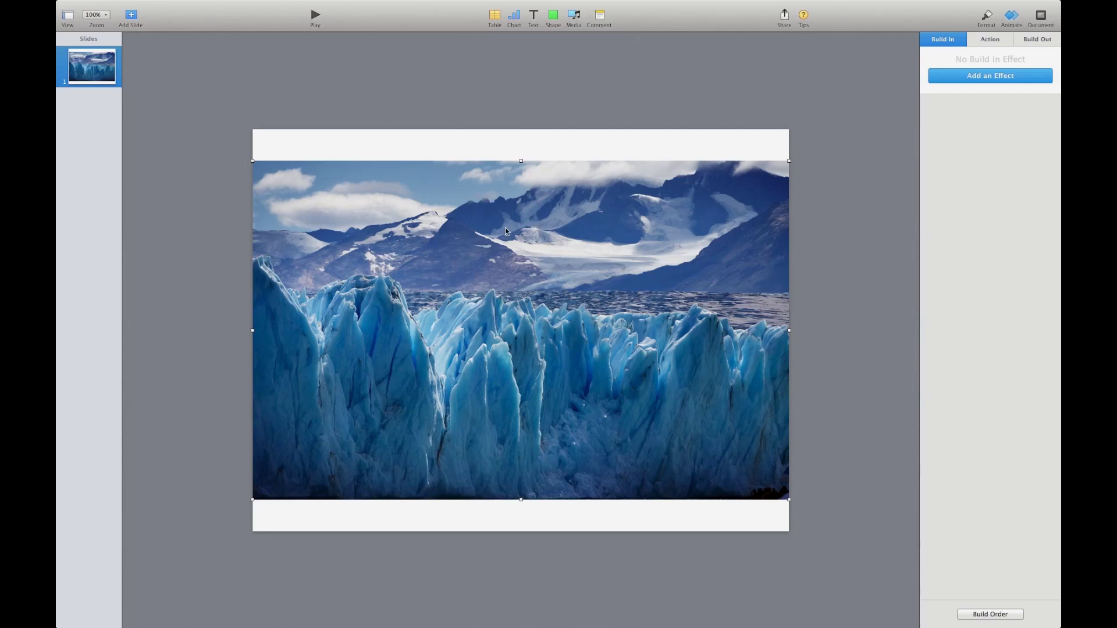
# Enlarge the glacier image to the slide's full height and shift it left until its right edge meets the slide's right edge
pyautogui.moveTo(521, 161); pyautogui.dragTo(522, 129)
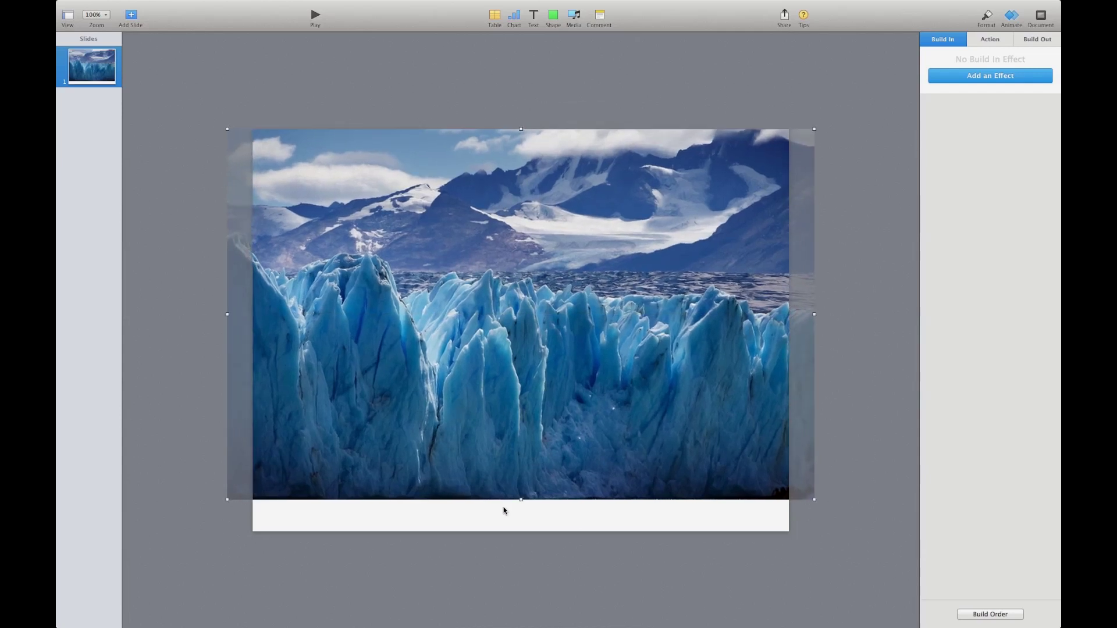
pyautogui.moveTo(520, 499); pyautogui.dragTo(521, 531)
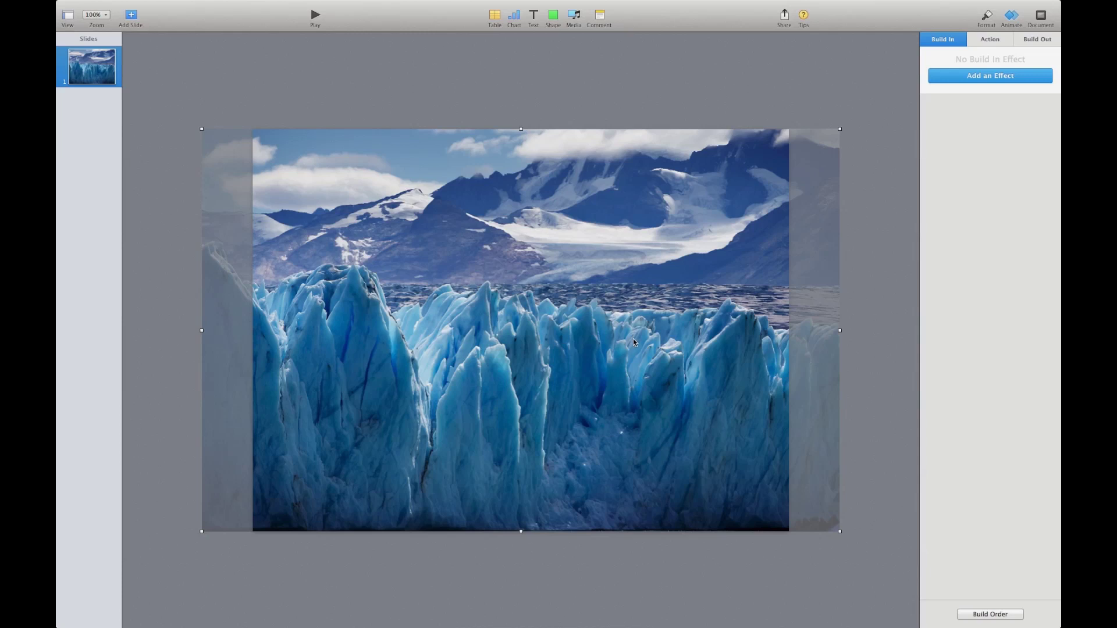
pyautogui.click(505, 102)
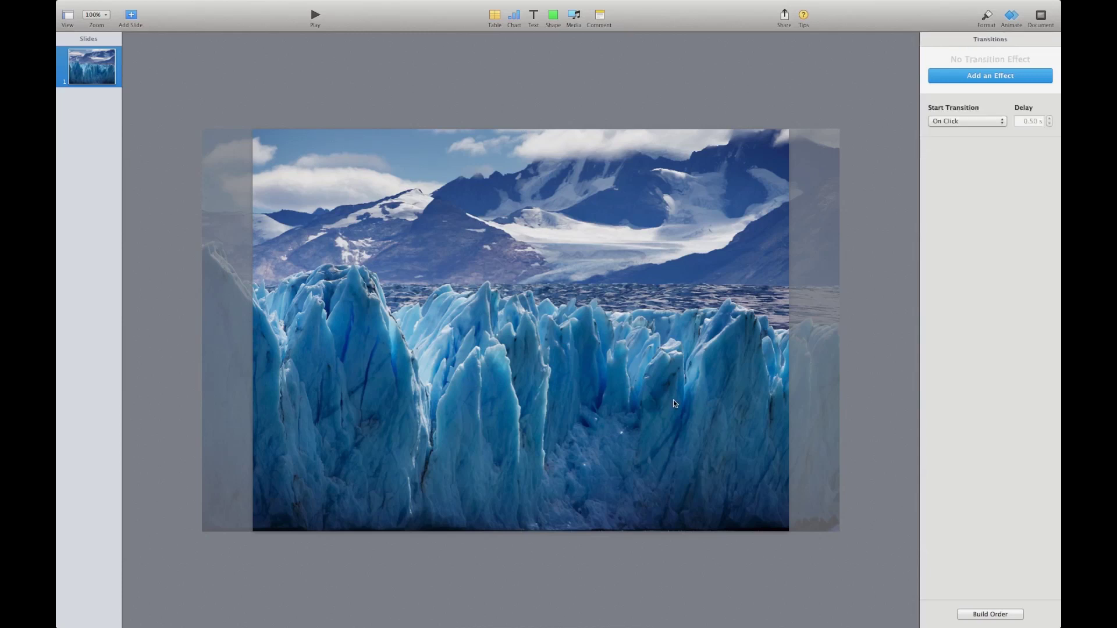
pyautogui.moveTo(698, 357); pyautogui.dragTo(647, 358)
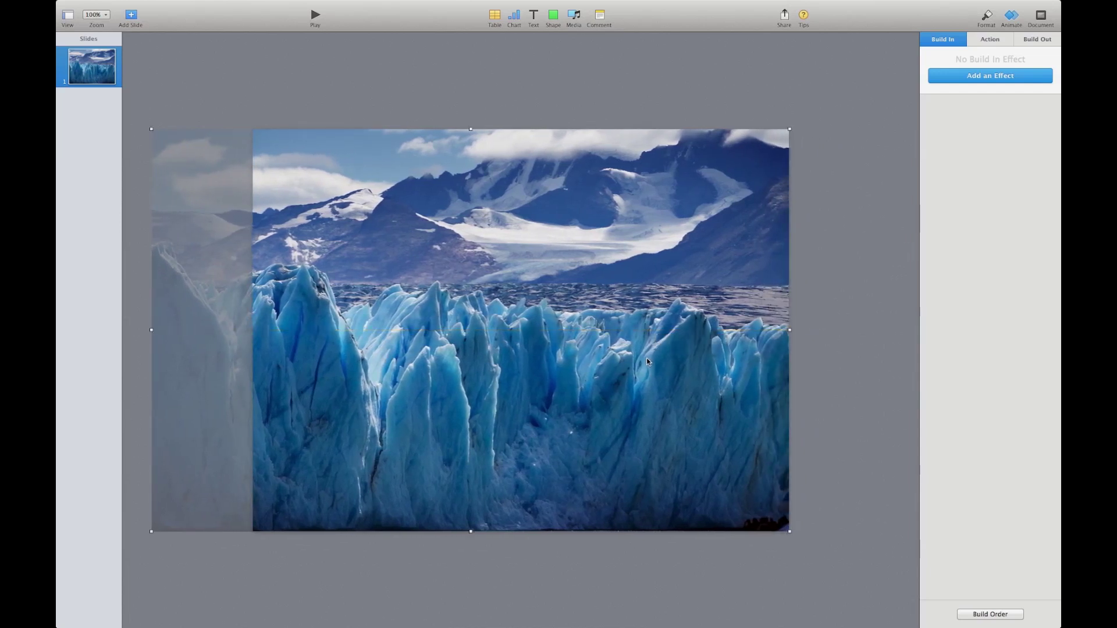
pyautogui.click(822, 337)
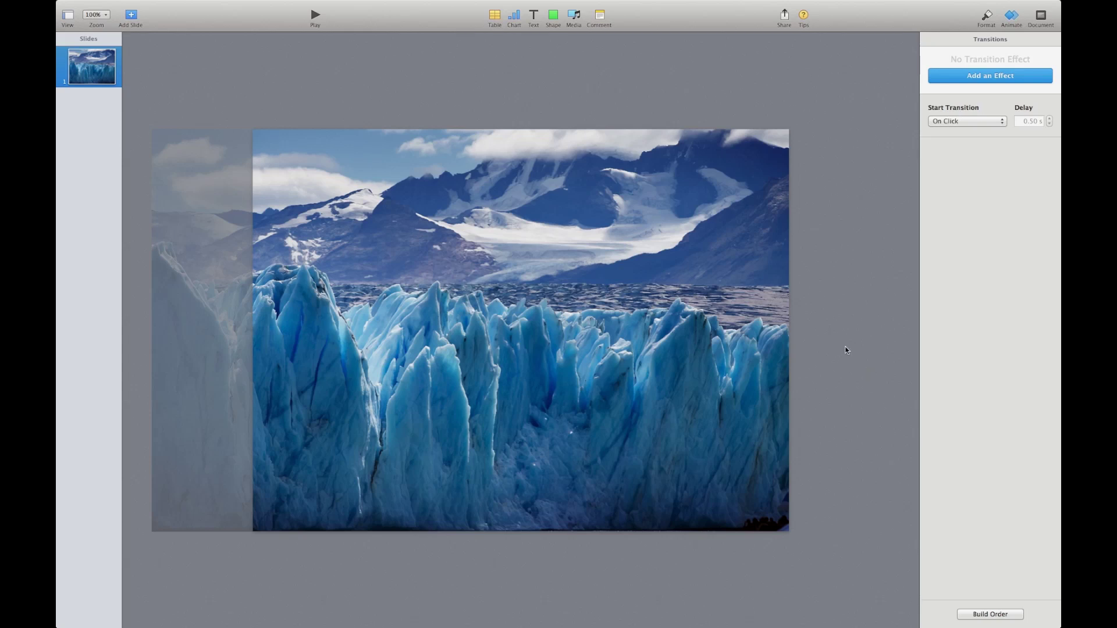
# Add a Move action to the glacier image, ending with its left edge on the slide's left edge, and preview it
pyautogui.click(687, 351)
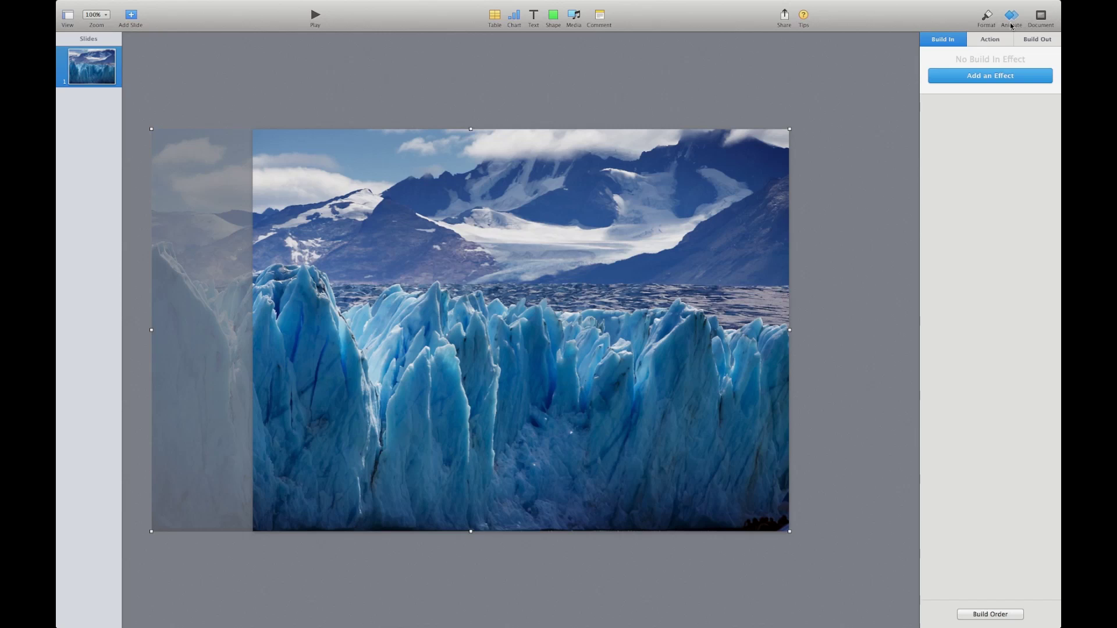
pyautogui.click(996, 45)
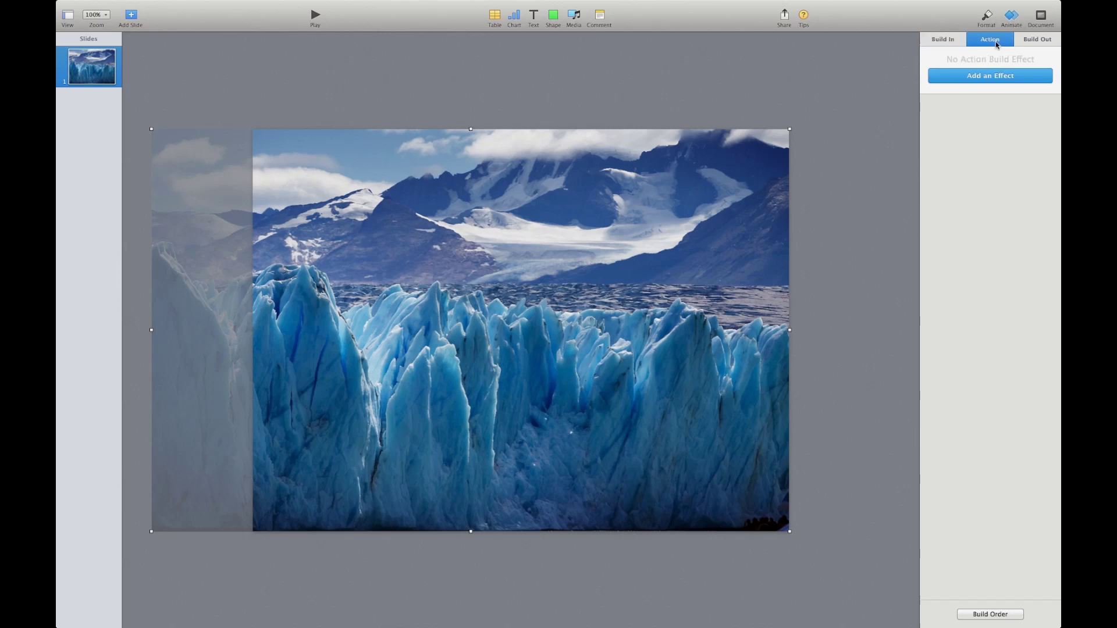
pyautogui.click(990, 76)
pyautogui.click(971, 129)
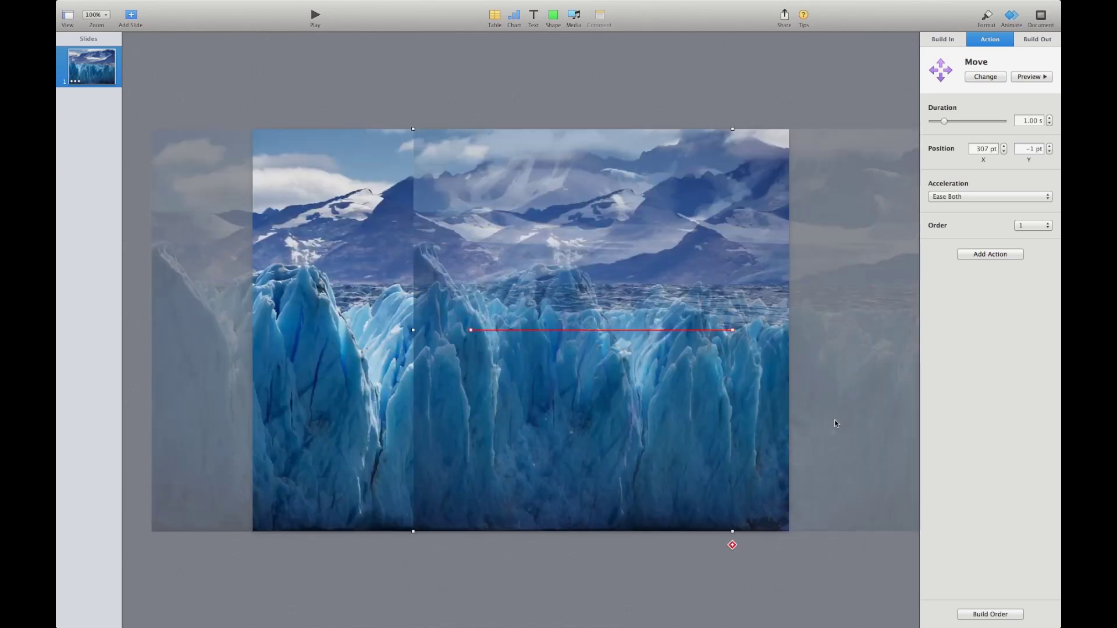
pyautogui.moveTo(832, 423); pyautogui.dragTo(669, 421)
pyautogui.click(1025, 78)
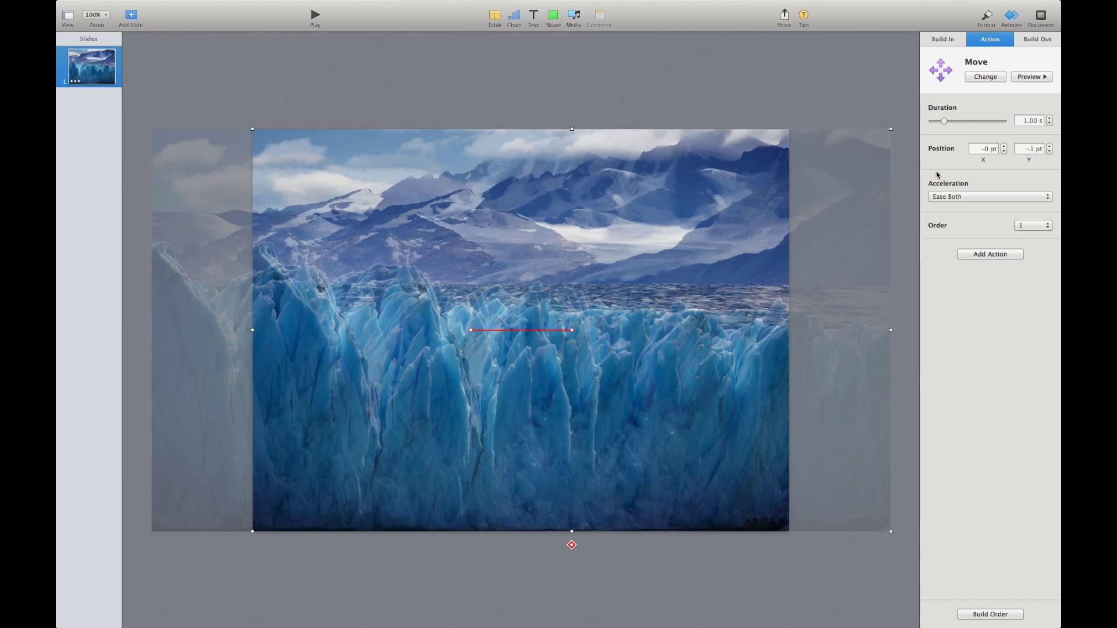
# Set the glacier image's Move duration to 4.00 s and deselect the image
pyautogui.click(1050, 118)
pyautogui.click(1050, 119)
pyautogui.click(1050, 119)
pyautogui.click(1050, 119)
pyautogui.click(1050, 118)
pyautogui.click(877, 97)
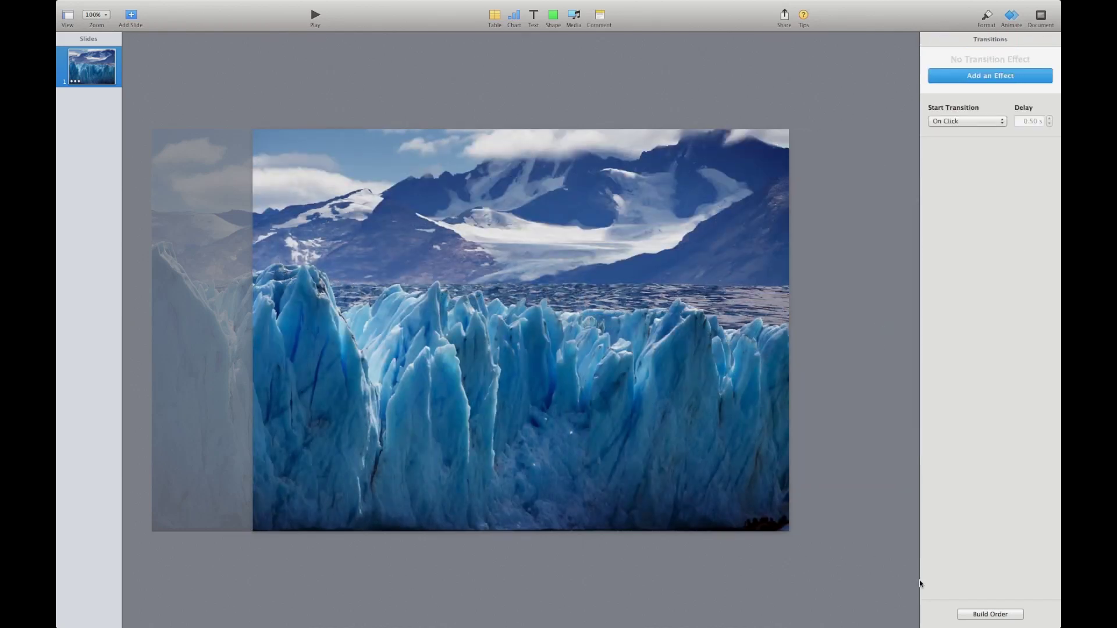
# Set the Glacier.jpg Move build to start After Transition in the build order
pyautogui.click(983, 614)
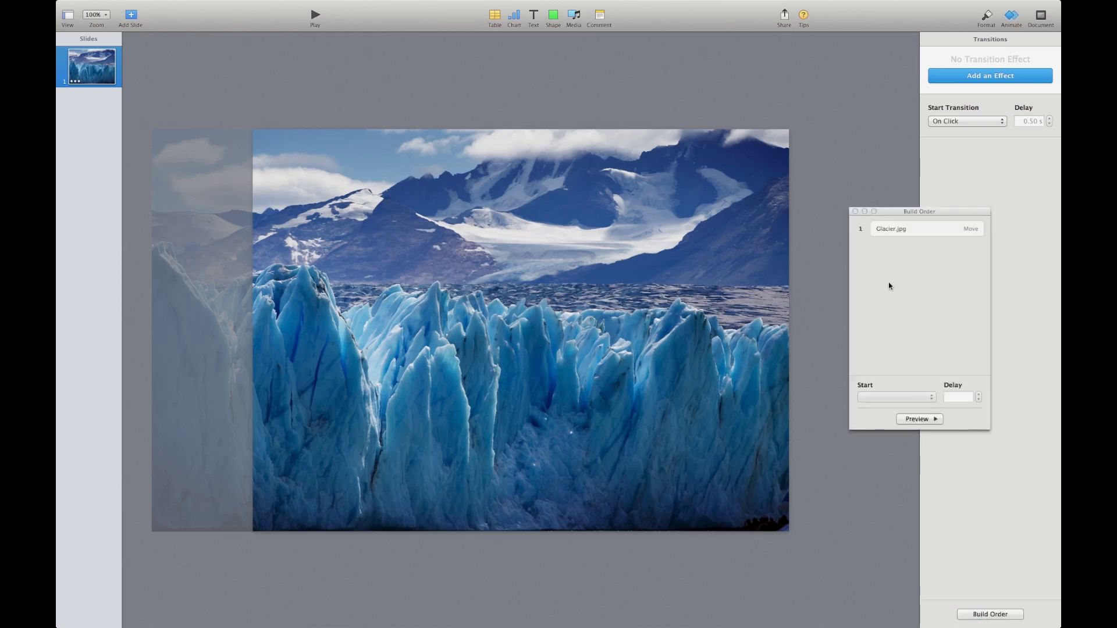
pyautogui.click(879, 230)
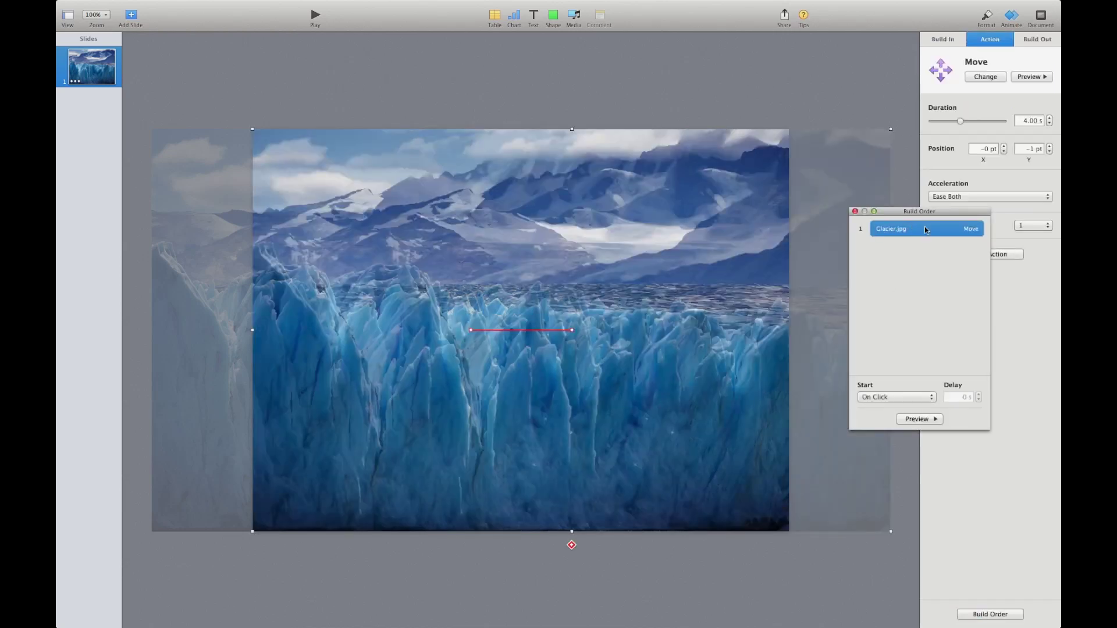
pyautogui.click(898, 401)
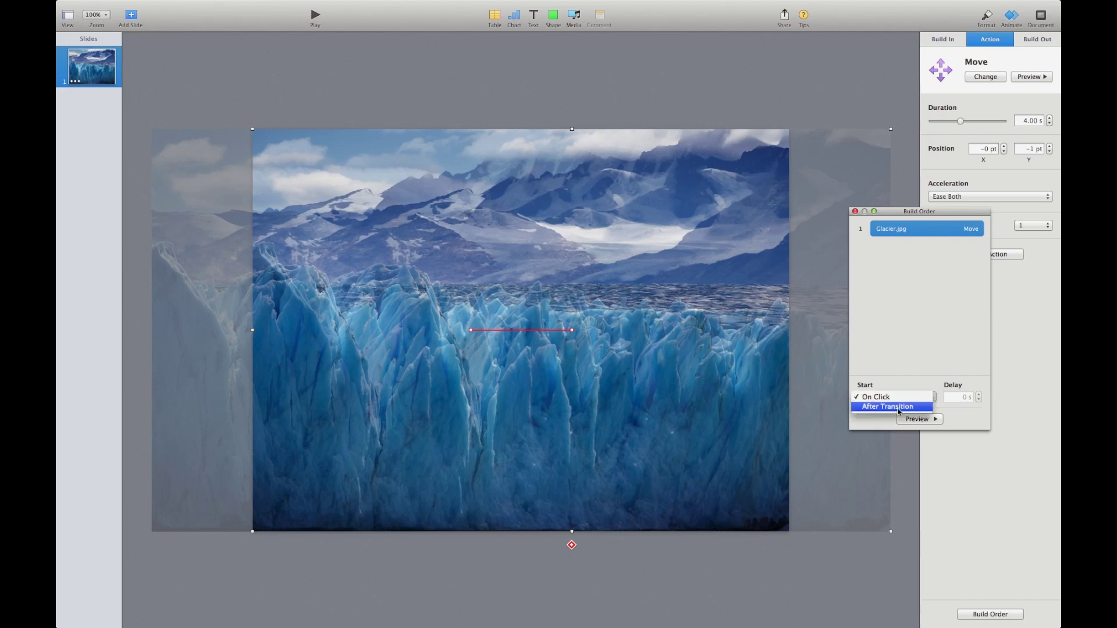
pyautogui.click(898, 406)
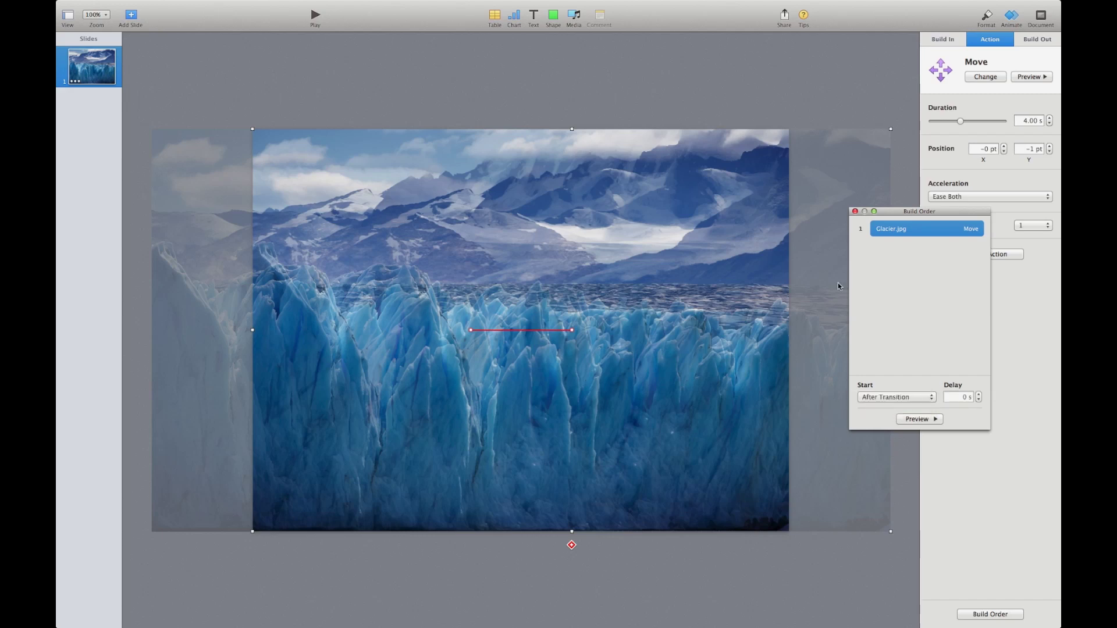
pyautogui.click(854, 212)
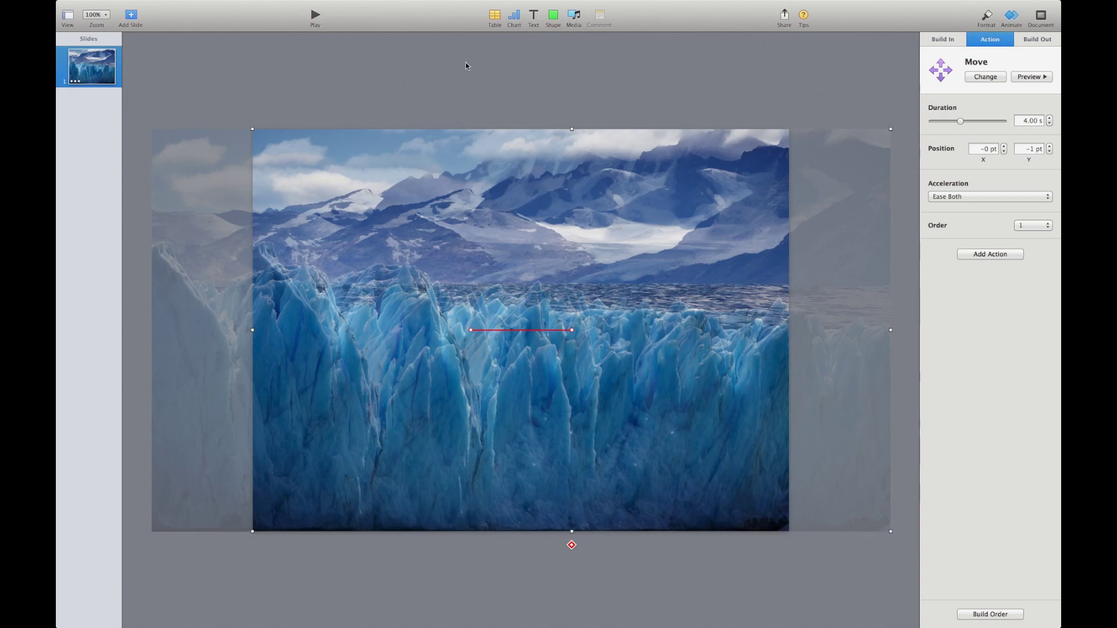
# Add a text box reading "Glaciers" and place it at the centre of the slide
pyautogui.click(534, 17)
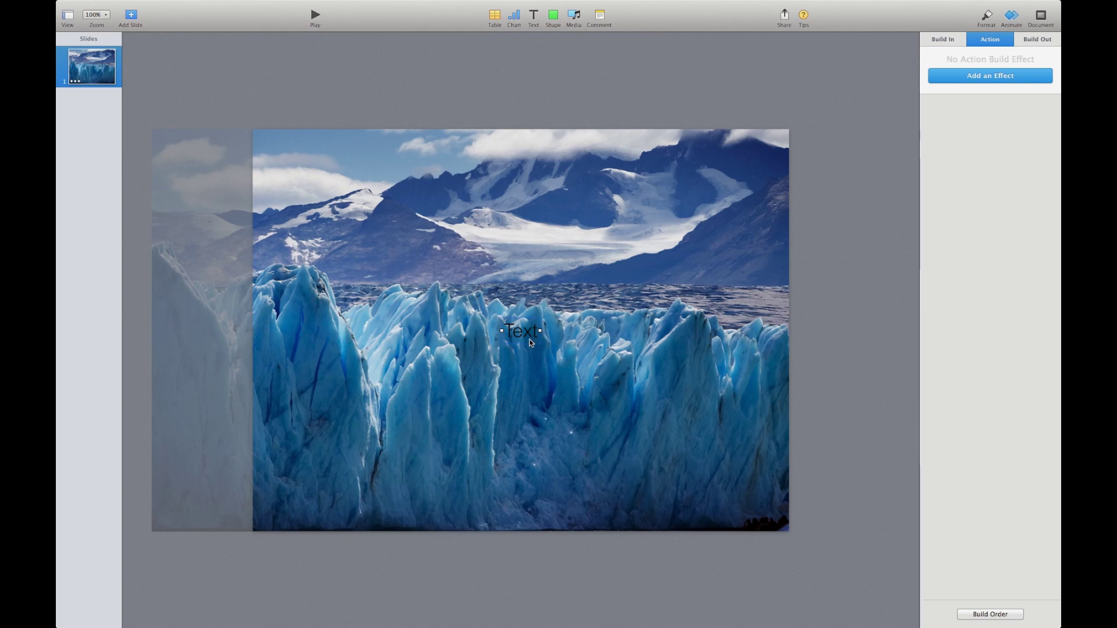
pyautogui.write('Glaciers')
pyautogui.click(512, 611)
pyautogui.moveTo(538, 332); pyautogui.dragTo(538, 347)
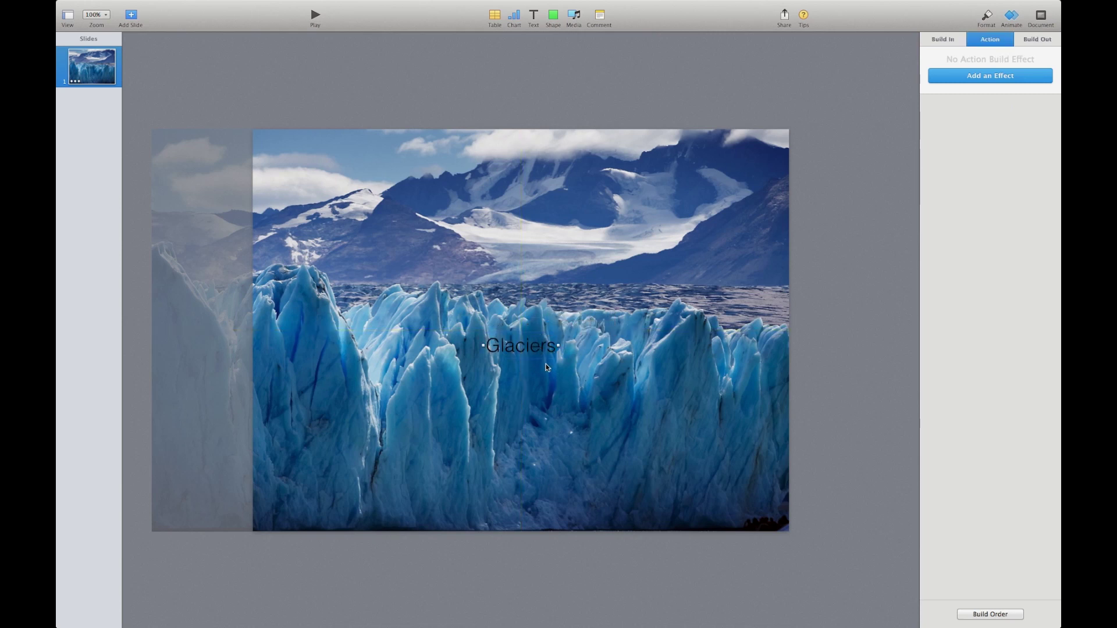
pyautogui.moveTo(536, 352); pyautogui.dragTo(538, 338)
# Change the font colour of the "Glaciers" text to white
pyautogui.click(987, 18)
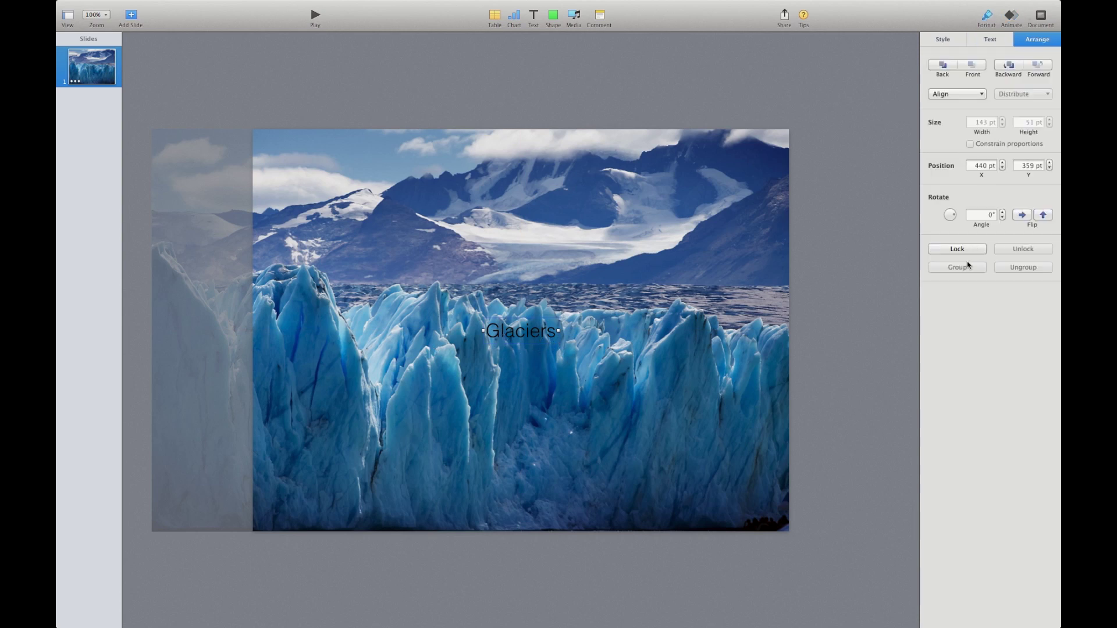
pyautogui.click(983, 41)
pyautogui.click(1030, 166)
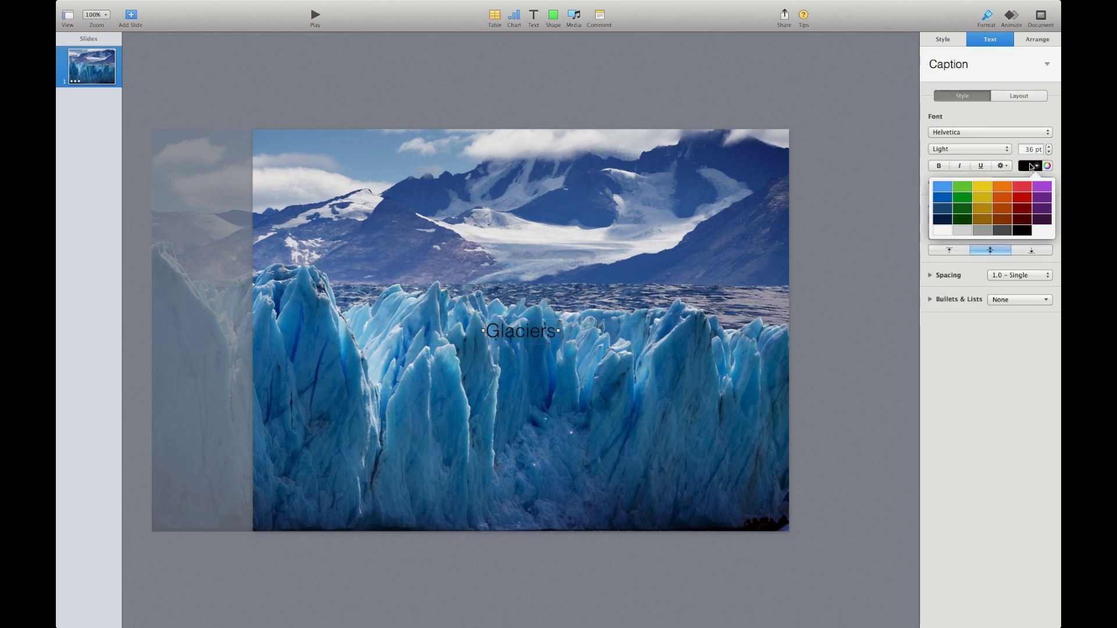
pyautogui.click(940, 233)
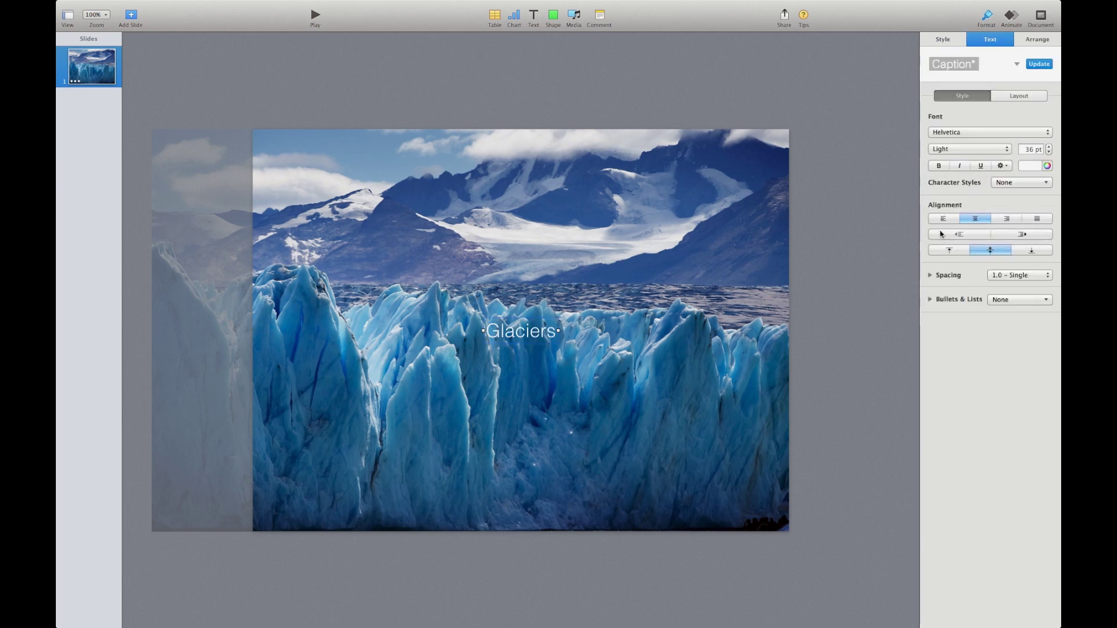
# Change the font of the "Glaciers" text to Bebas Neue and deselect the text box
pyautogui.click(756, 368)
pyautogui.click(533, 334)
pyautogui.click(946, 133)
pyautogui.scroll(15, 946, 154)
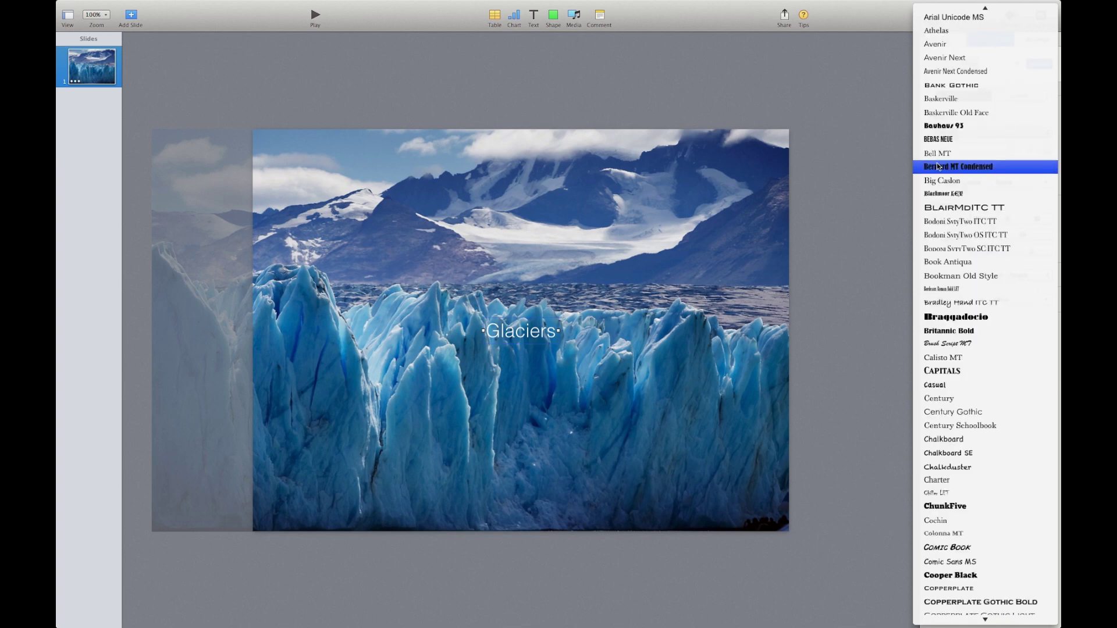
pyautogui.scroll(3, 938, 167)
pyautogui.click(940, 245)
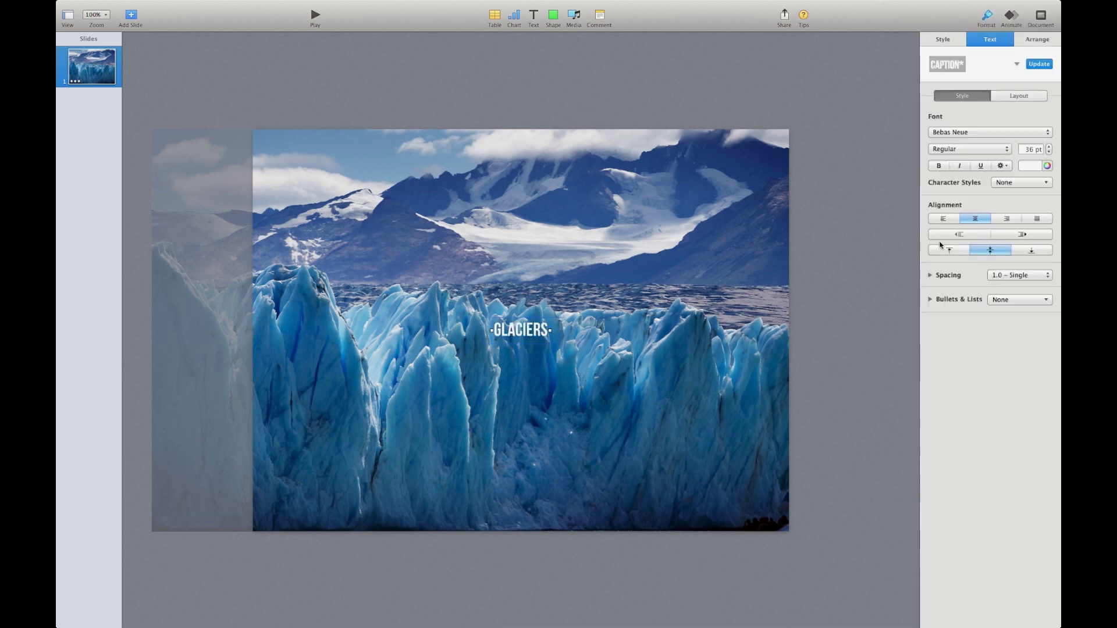
pyautogui.click(843, 263)
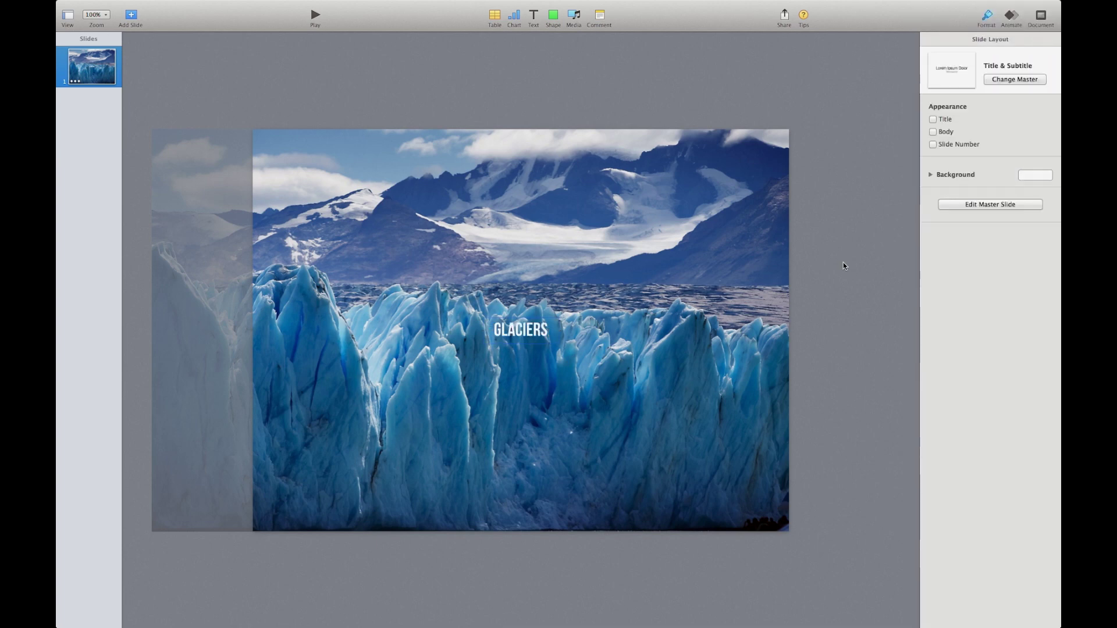
# Set the font size of the "Glaciers" title to 136 pt and keep it at the slide's centre
pyautogui.click(532, 339)
pyautogui.click(1026, 150)
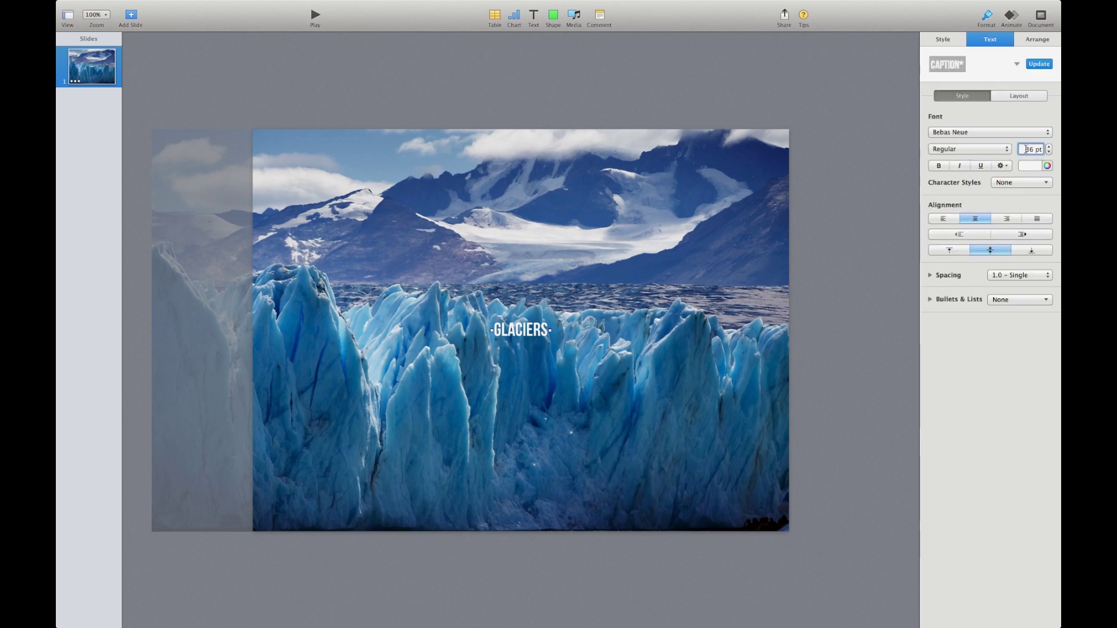
pyautogui.write('1')
pyautogui.press('Return')
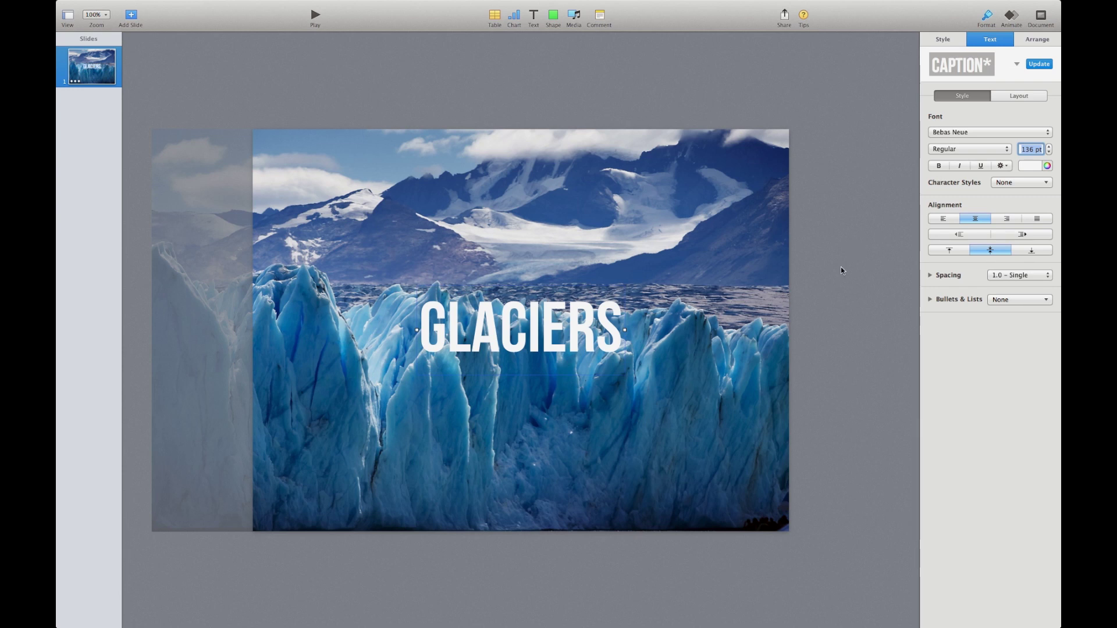
pyautogui.click(842, 270)
pyautogui.moveTo(551, 321); pyautogui.dragTo(552, 321)
pyautogui.click(804, 354)
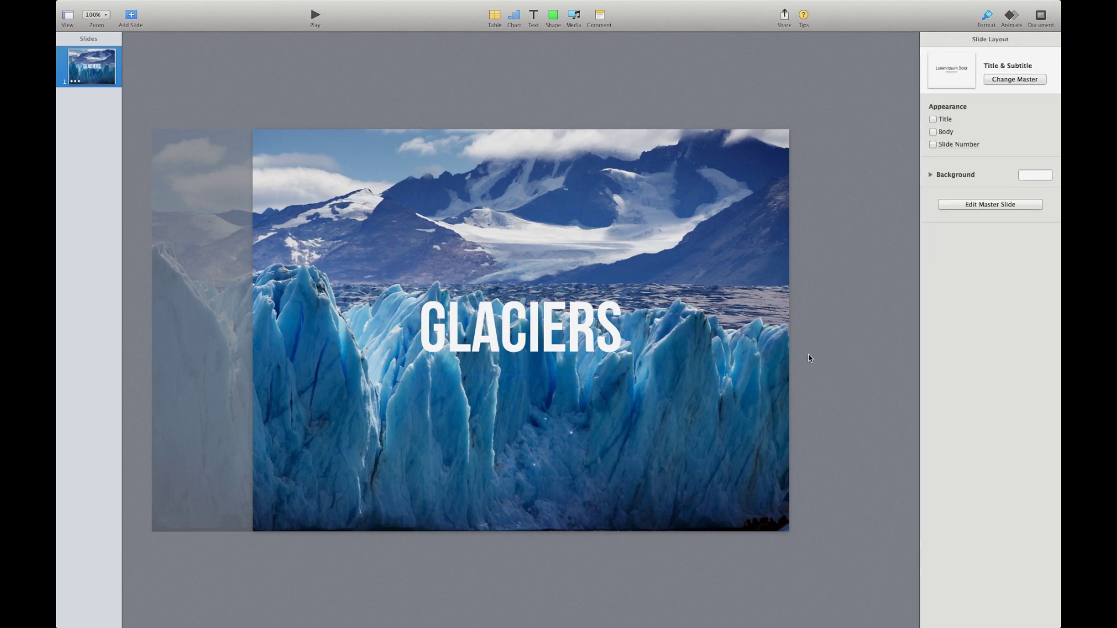
pyautogui.click(587, 341)
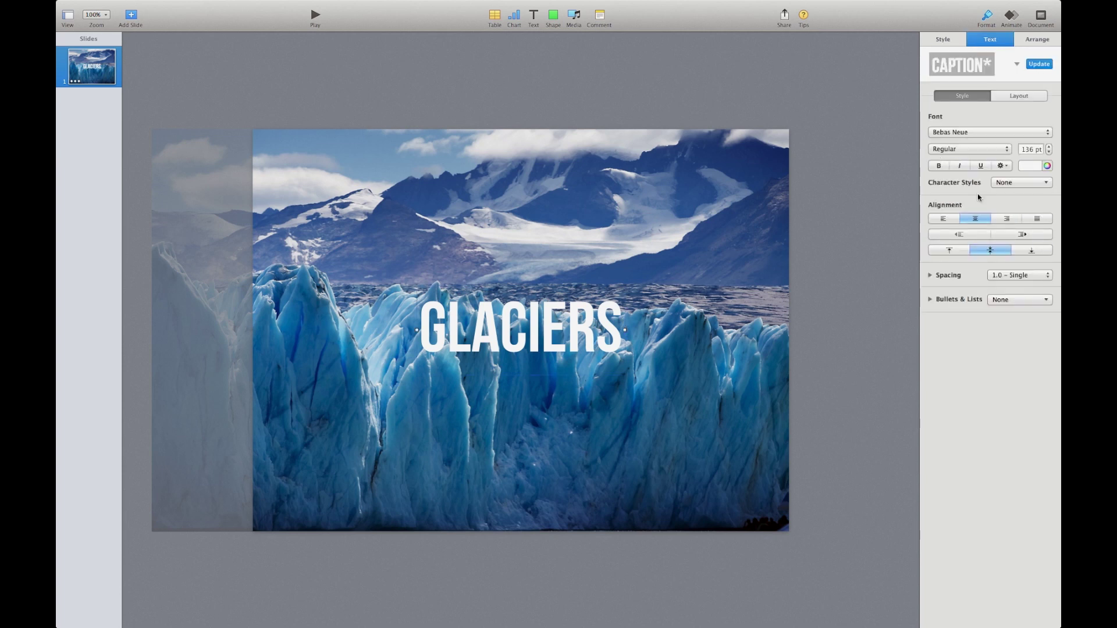
pyautogui.click(1005, 168)
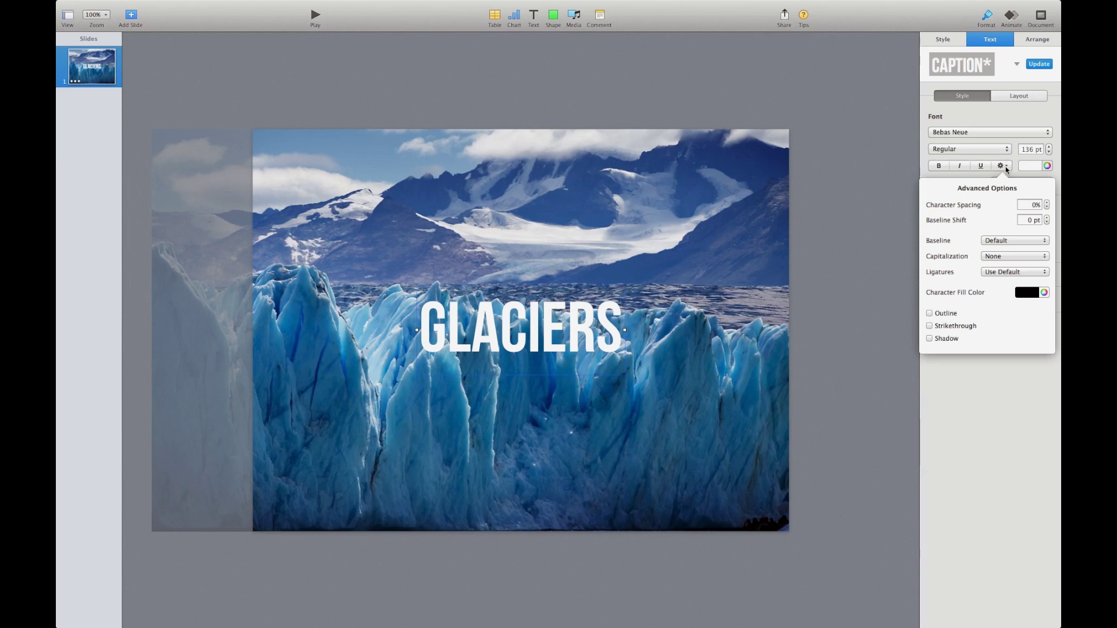
pyautogui.click(856, 189)
# Add a shadow to the "Glaciers" title with an offset of 0 pt and a blur of 5 pt
pyautogui.click(563, 350)
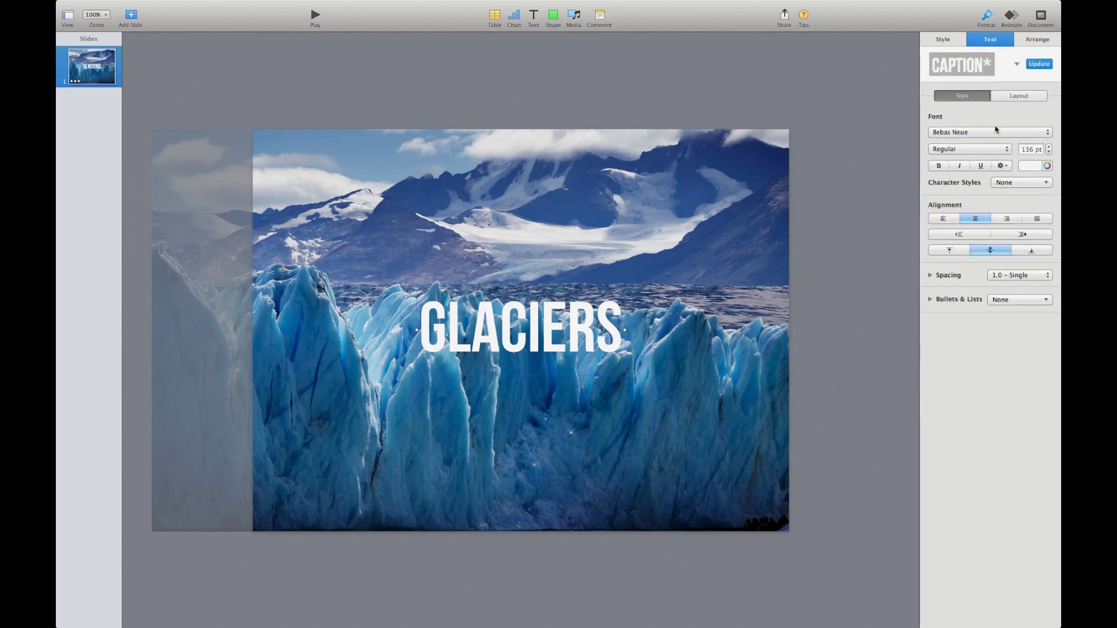
pyautogui.click(1005, 168)
pyautogui.click(937, 339)
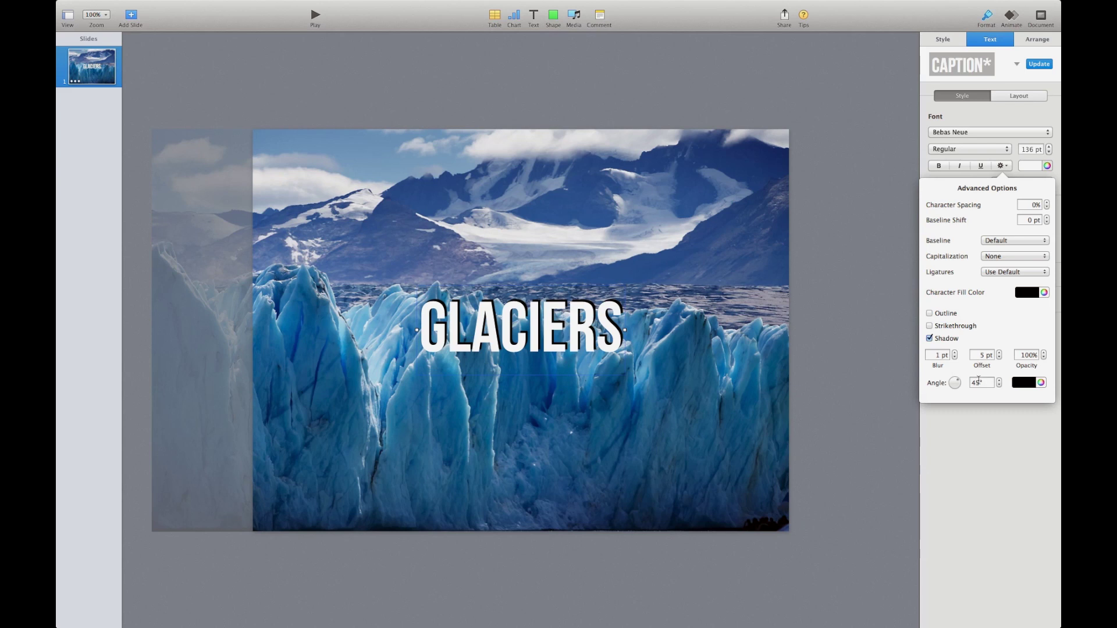
pyautogui.click(999, 358)
pyautogui.click(1000, 358)
pyautogui.click(1000, 357)
pyautogui.click(1000, 357)
pyautogui.click(1000, 358)
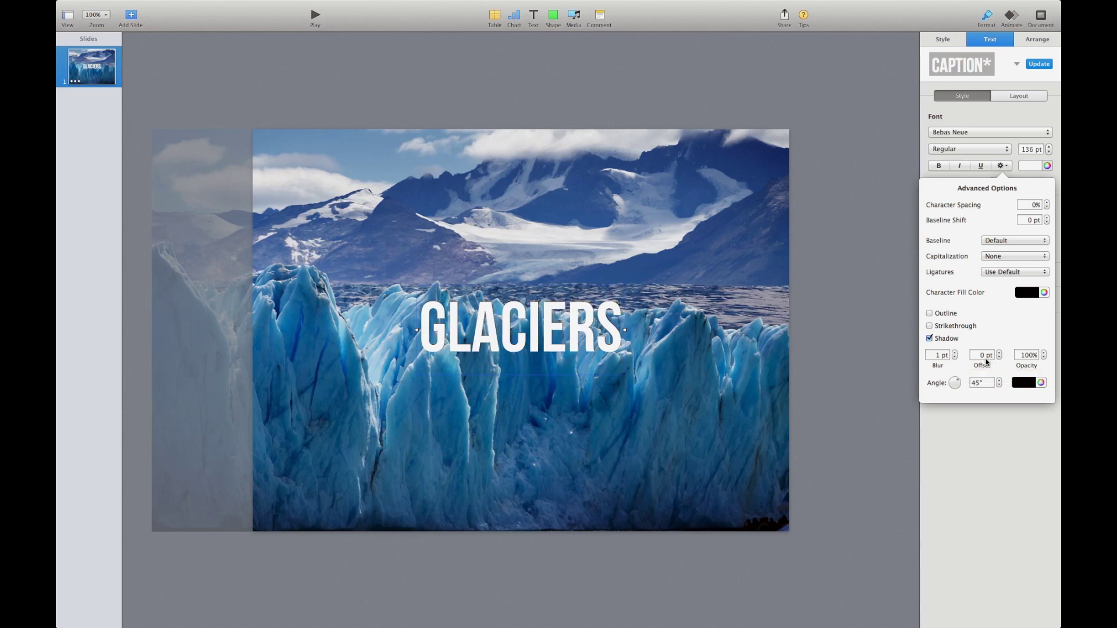
pyautogui.click(955, 352)
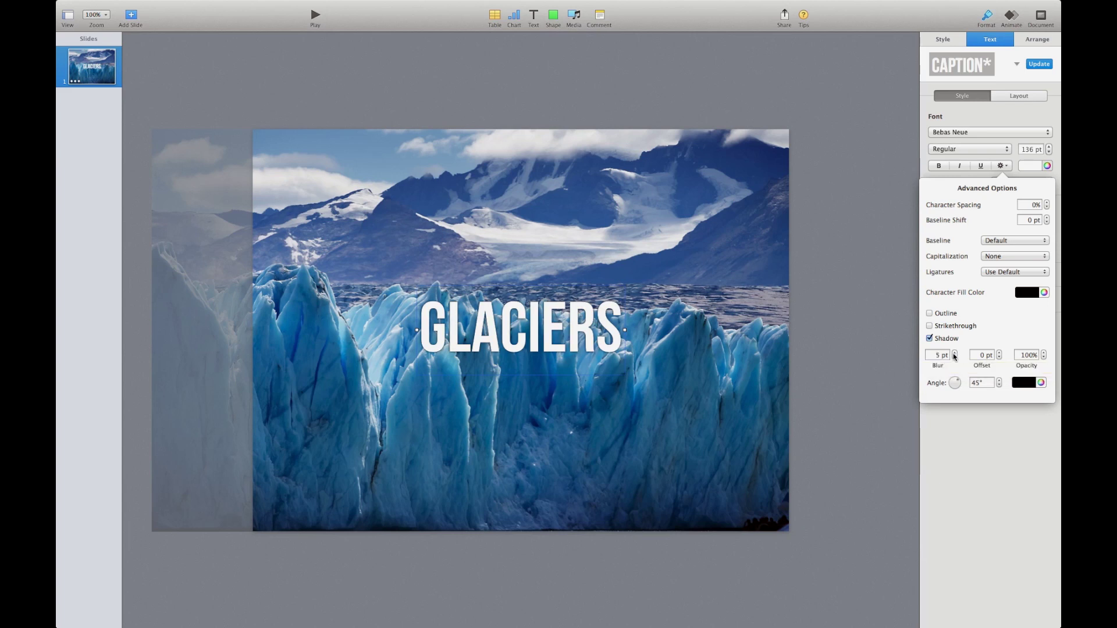
pyautogui.click(861, 359)
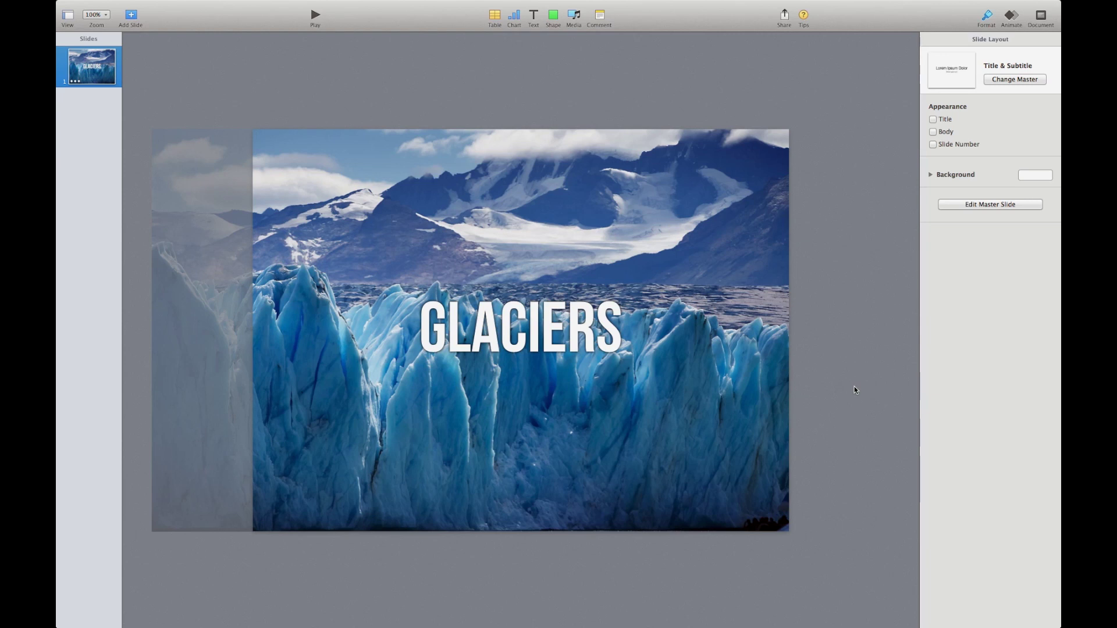
# Give the "Glaciers" title a Dissolve build-in effect with a duration of 1.50 s
pyautogui.click(615, 352)
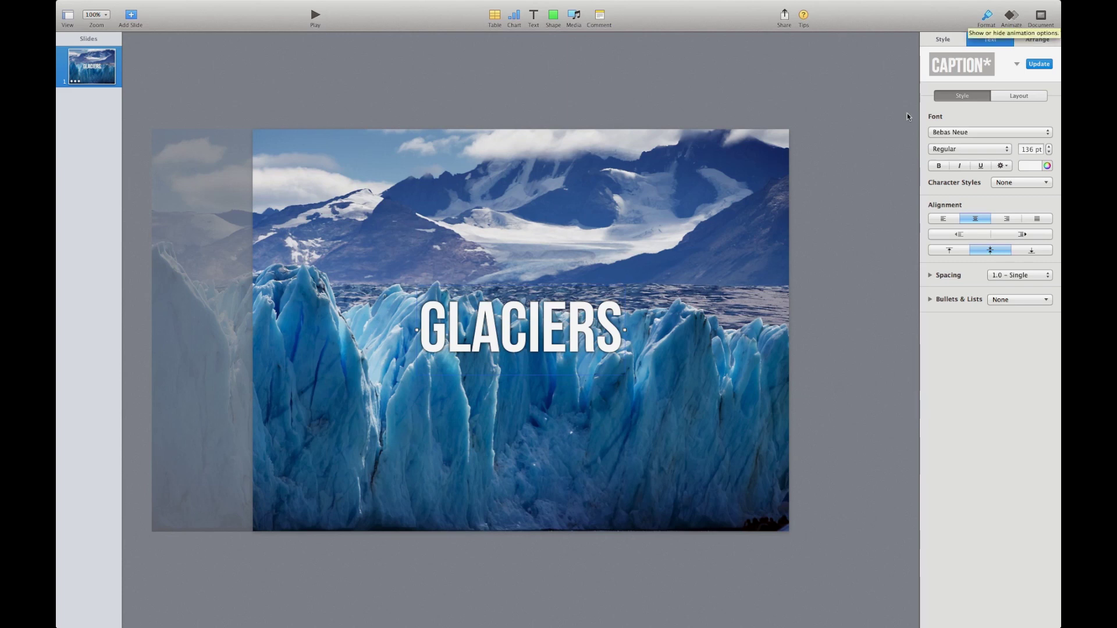
pyautogui.click(1012, 17)
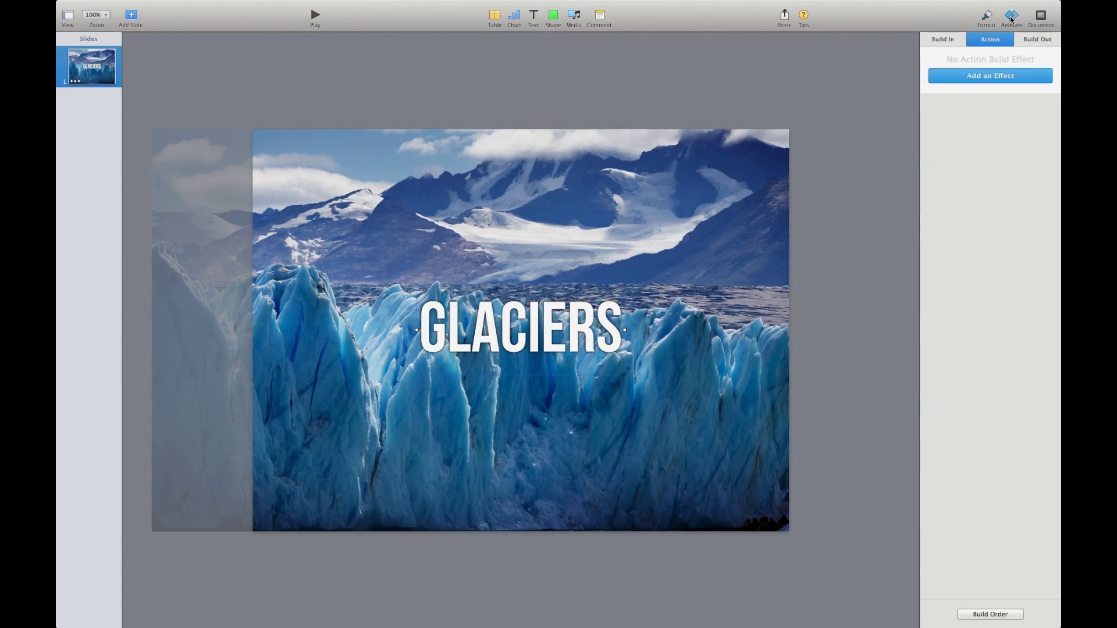
pyautogui.click(932, 37)
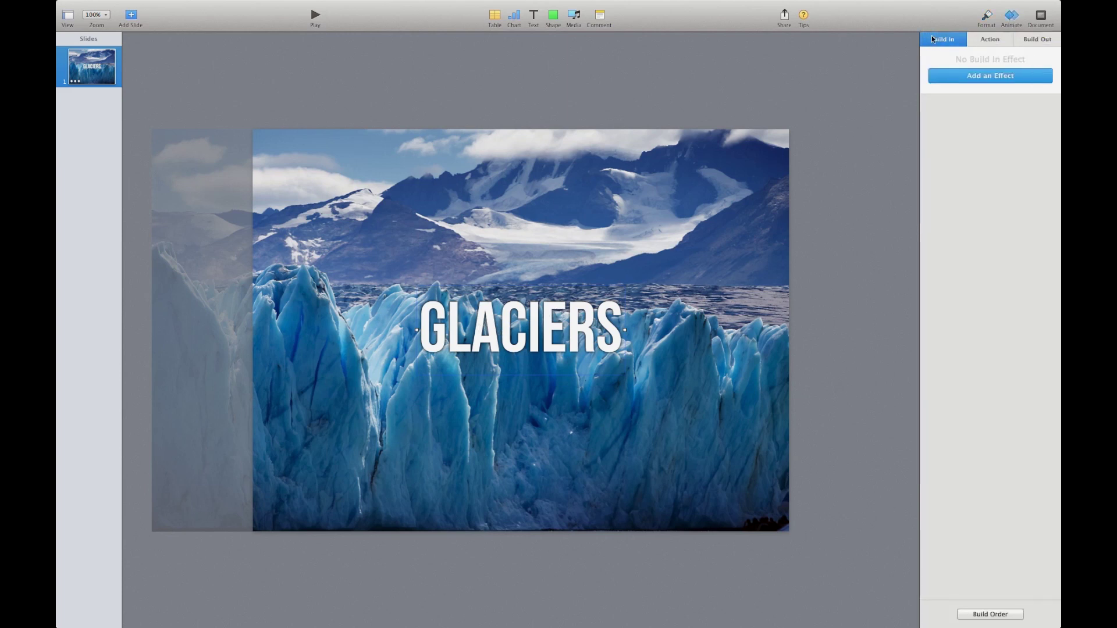
pyautogui.click(987, 81)
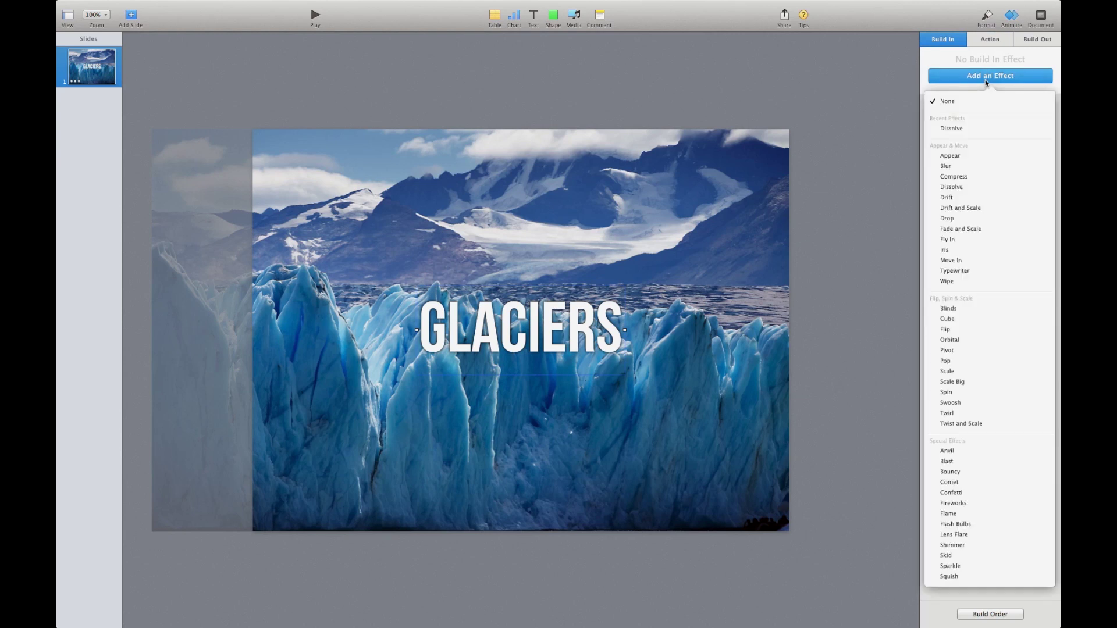
pyautogui.click(966, 132)
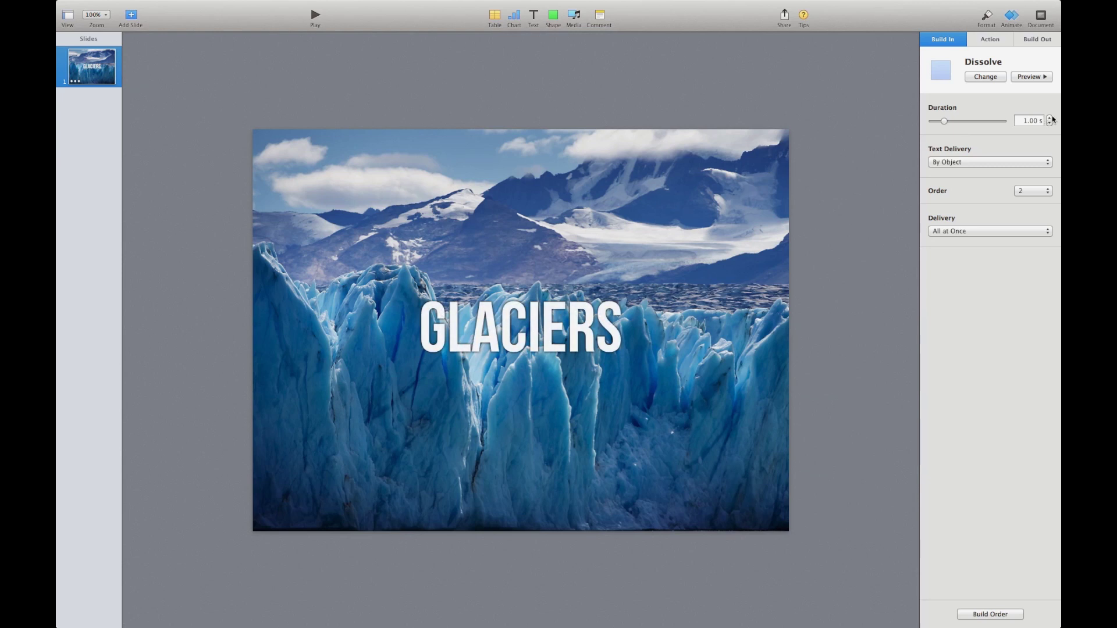
pyautogui.click(1050, 117)
pyautogui.click(1049, 117)
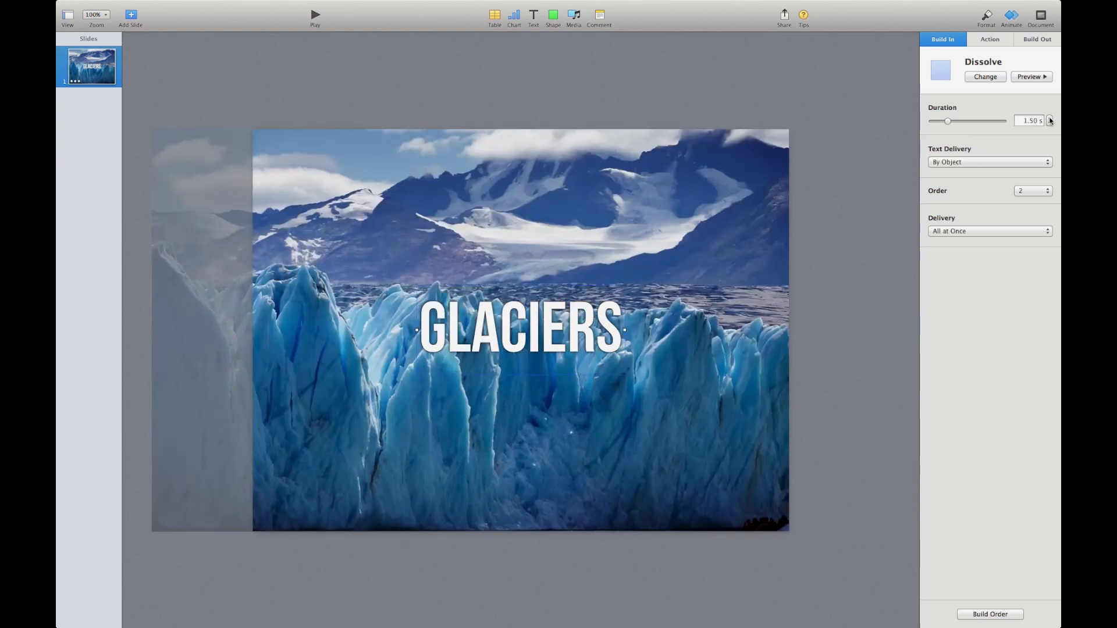
# Set the title's Dissolve build to start With Build 1 with a 0.30 s delay, and play the slideshow to check it
pyautogui.click(989, 615)
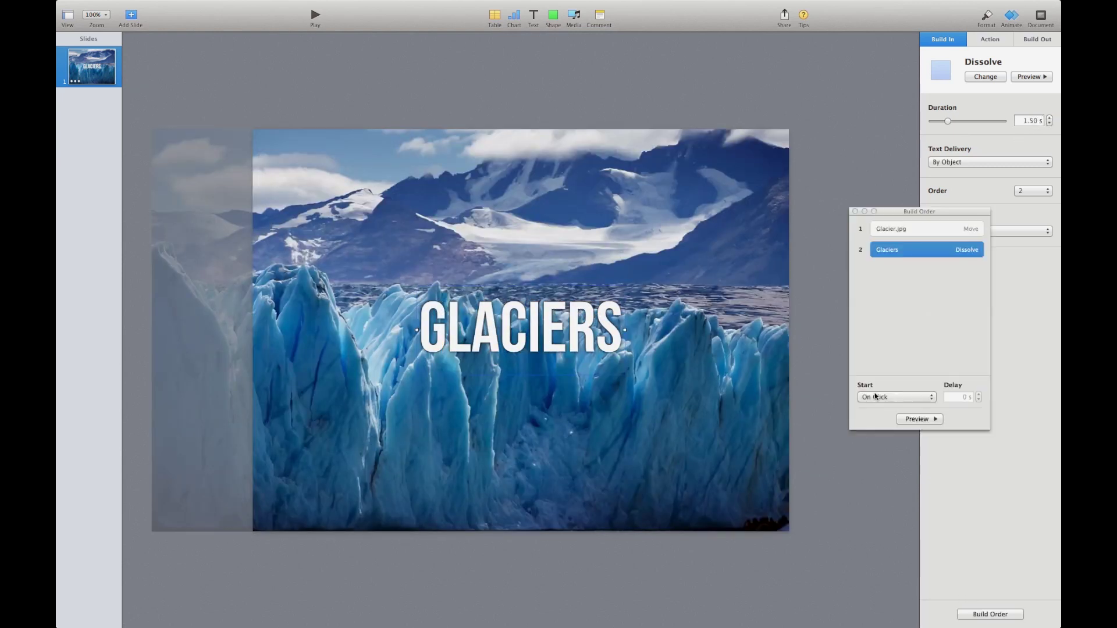
pyautogui.click(895, 402)
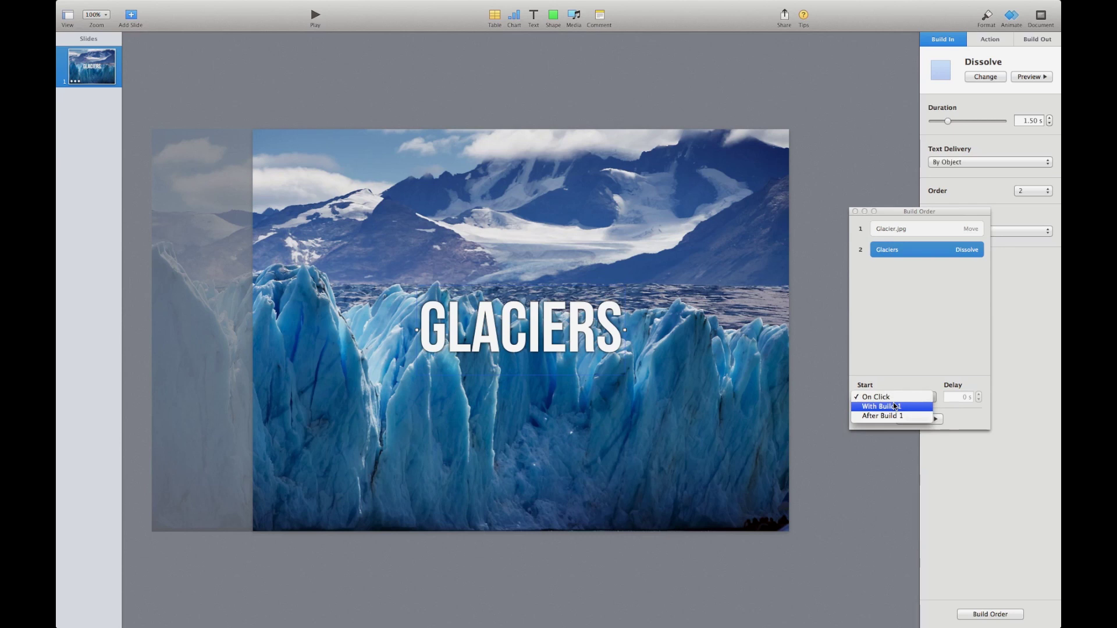
pyautogui.click(895, 407)
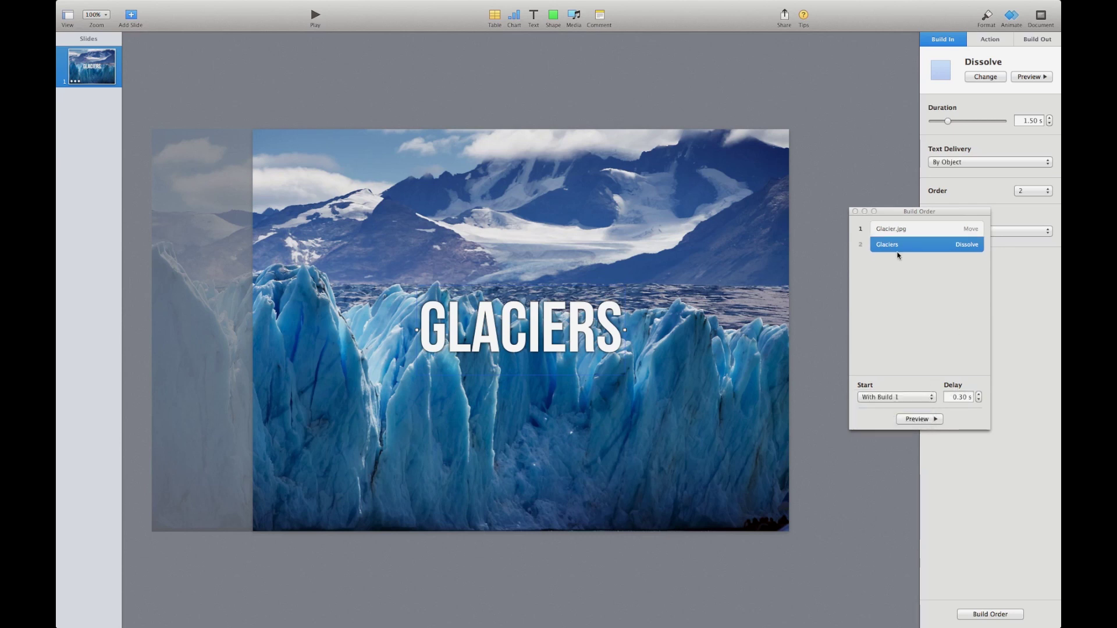
pyautogui.click(855, 212)
pyautogui.click(836, 311)
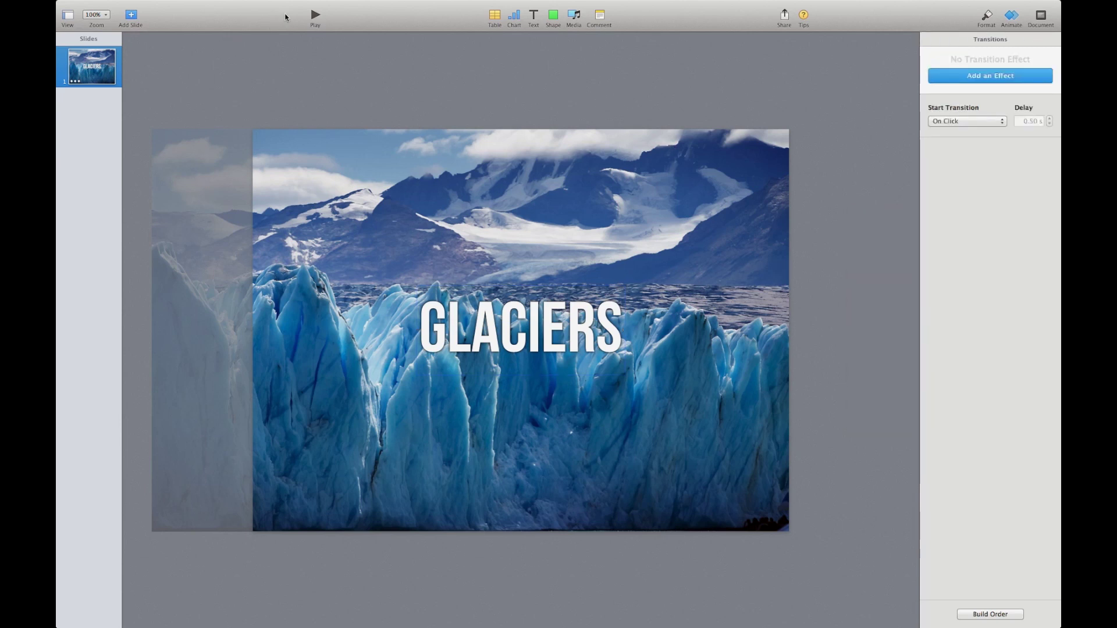
pyautogui.click(315, 18)
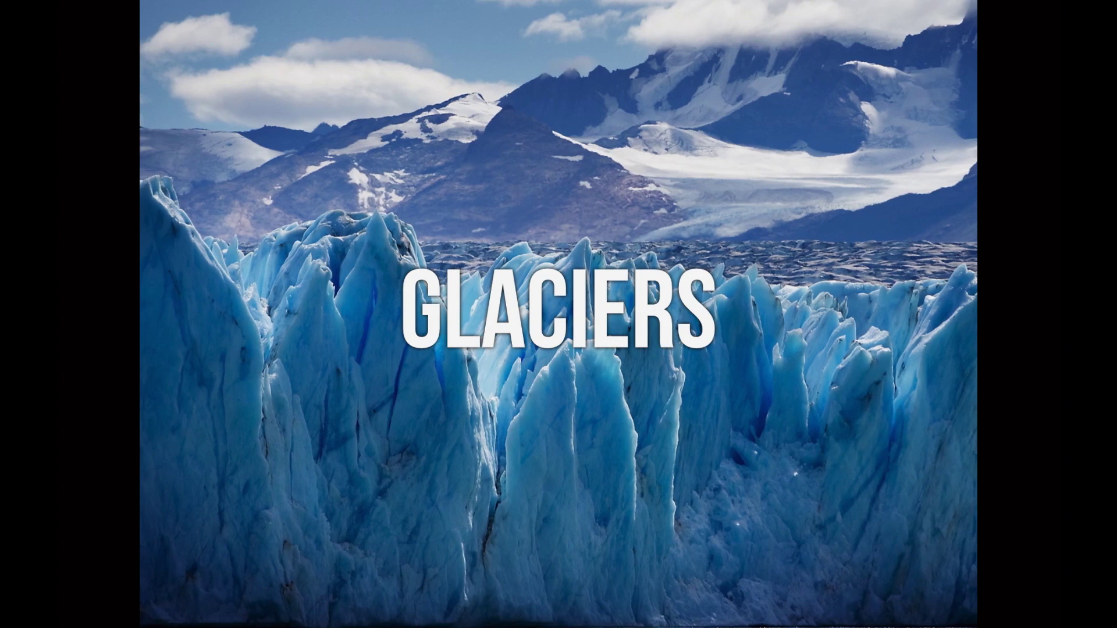
pyautogui.press('Escape')
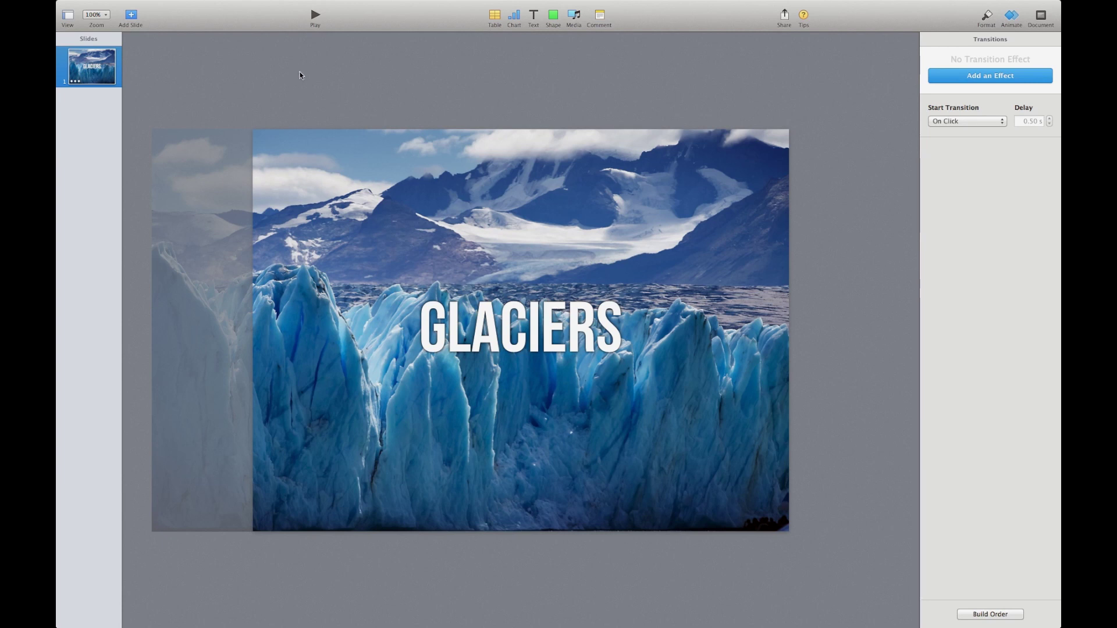
# Add a blank slide and insert the Calving.jpg picture from the Desktop
pyautogui.click(132, 16)
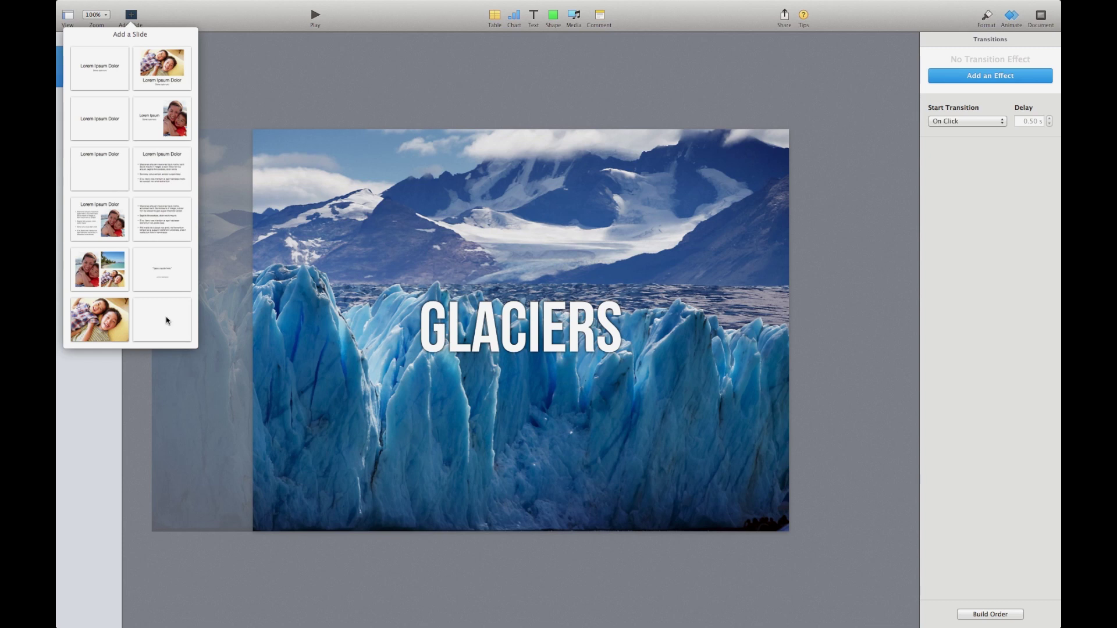
pyautogui.click(165, 318)
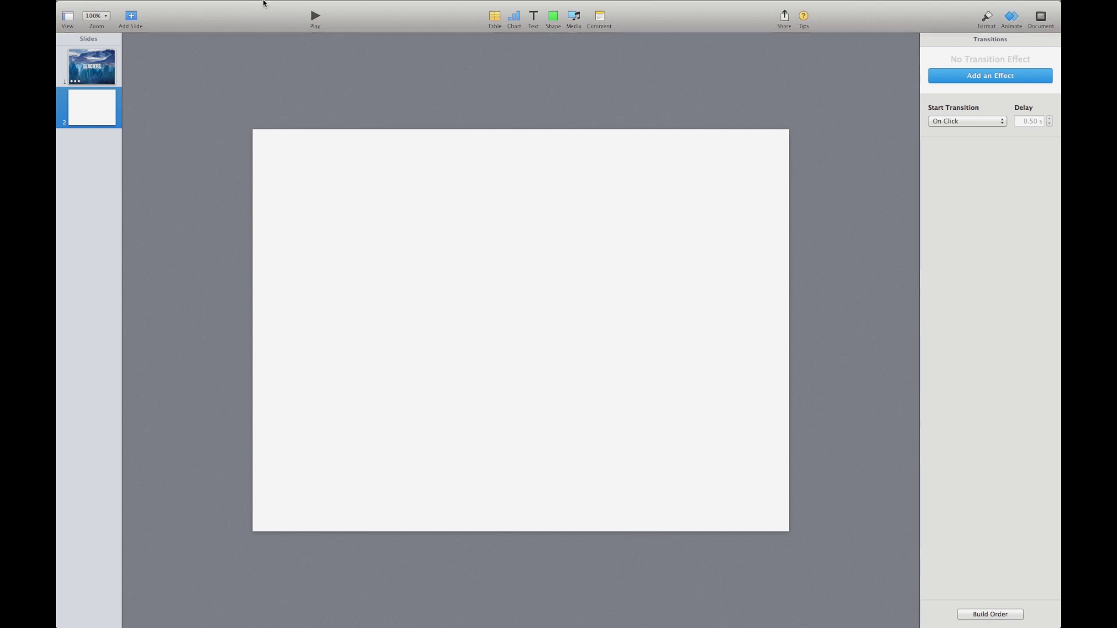
pyautogui.moveTo(245, 4)
pyautogui.click(178, 5)
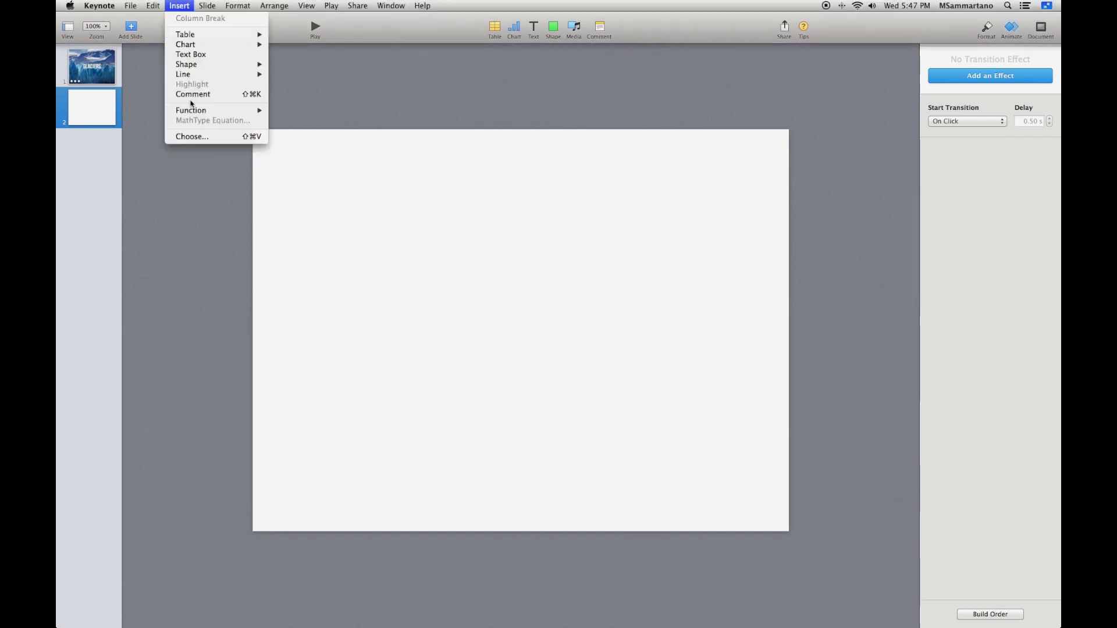
pyautogui.click(210, 137)
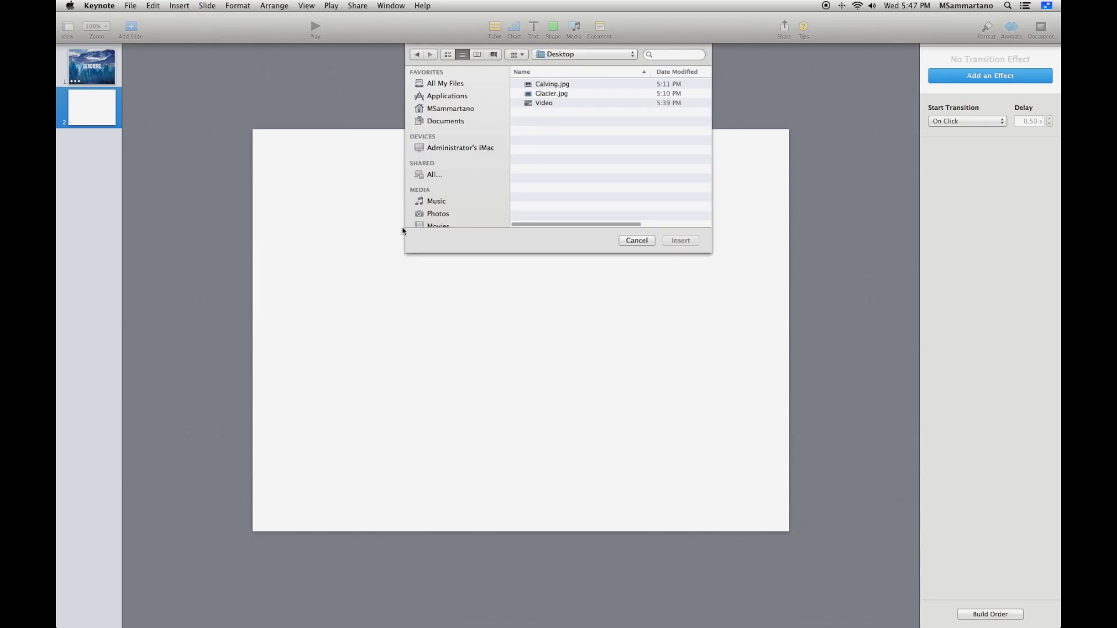
pyautogui.doubleClick(553, 73)
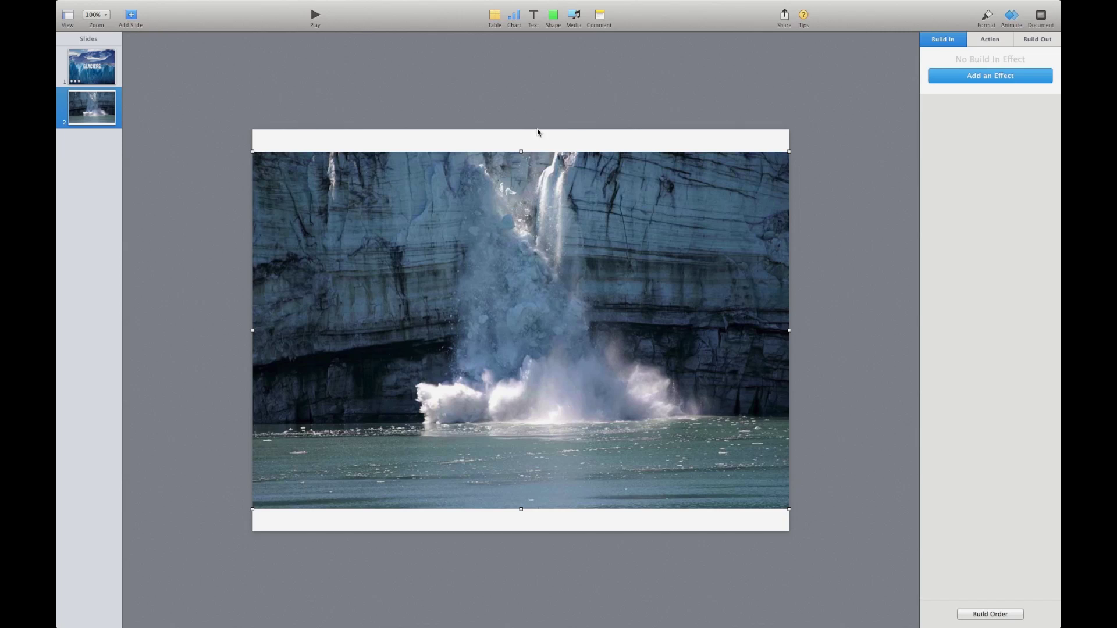
pyautogui.click(529, 111)
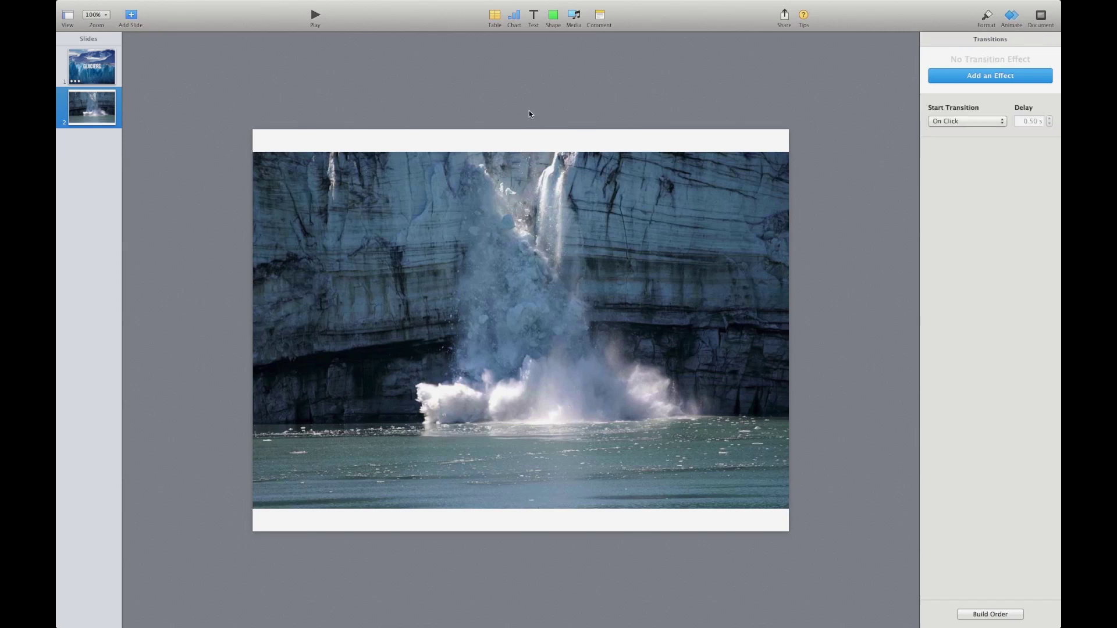
# Align the calving picture with the slide's top edge and enlarge it proportionally, centred, until it covers the whole slide
pyautogui.click(511, 235)
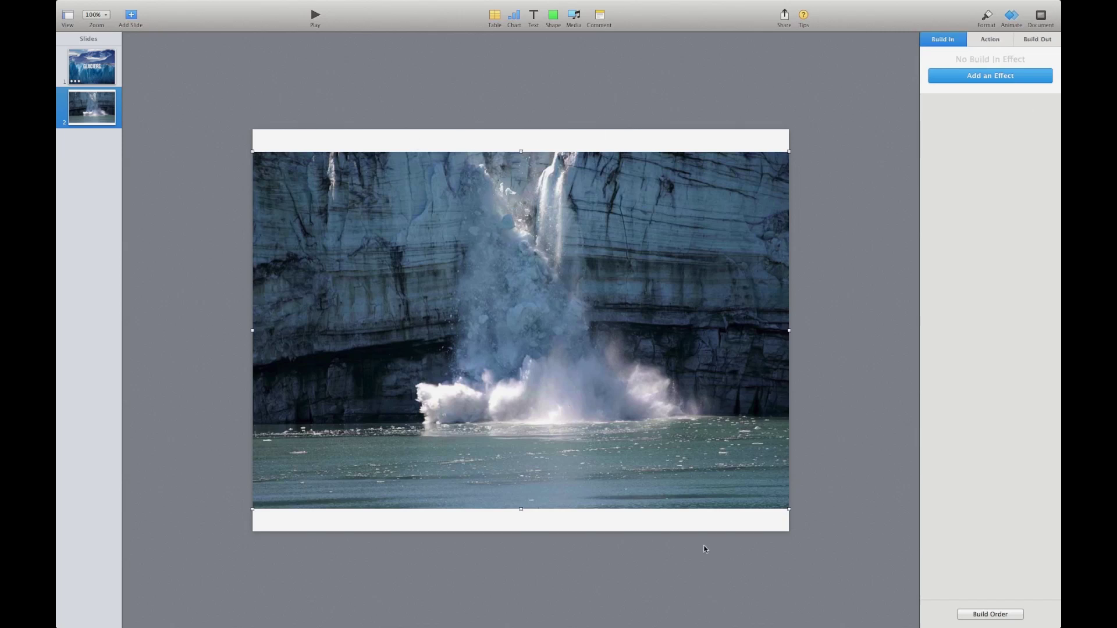
pyautogui.moveTo(500, 243); pyautogui.dragTo(500, 215)
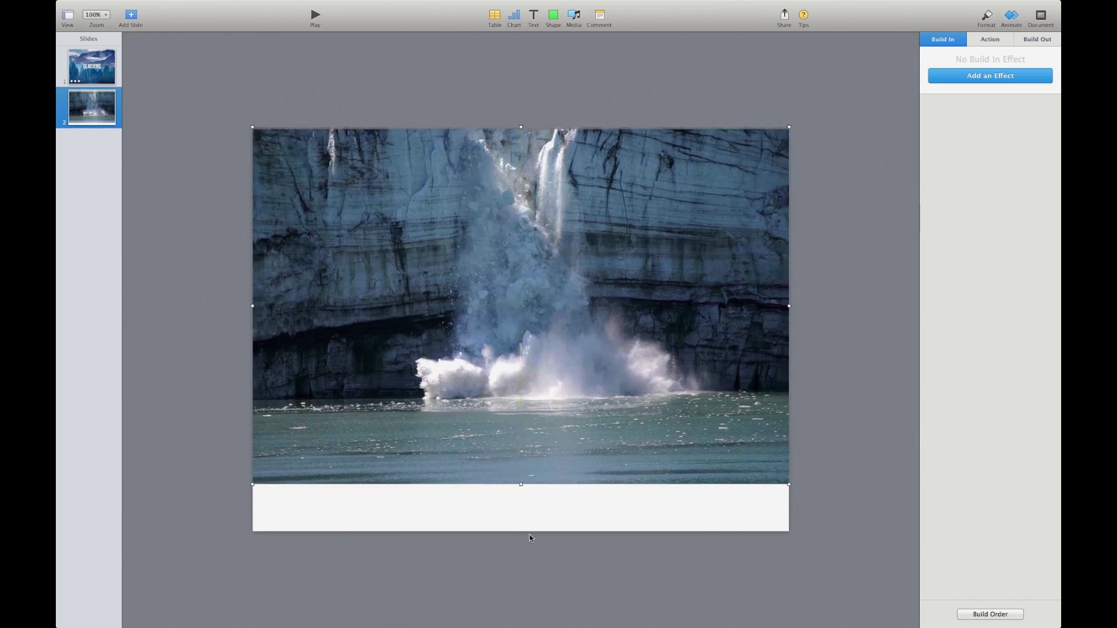
pyautogui.moveTo(522, 490); pyautogui.dragTo(525, 532)
pyautogui.click(534, 546)
pyautogui.moveTo(531, 490); pyautogui.dragTo(531, 490)
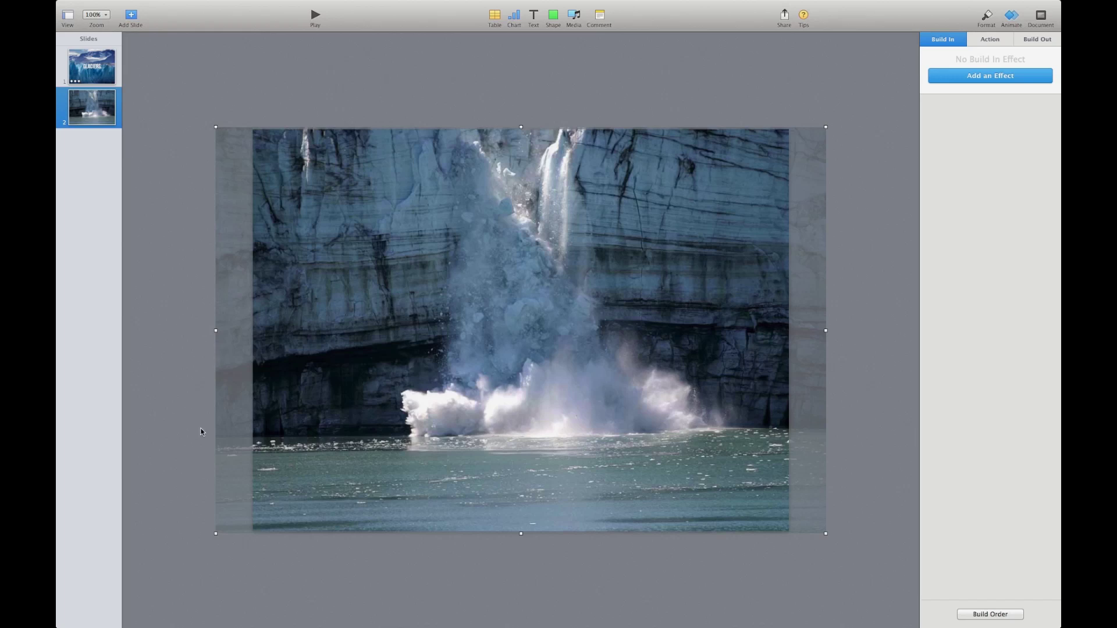
pyautogui.click(184, 400)
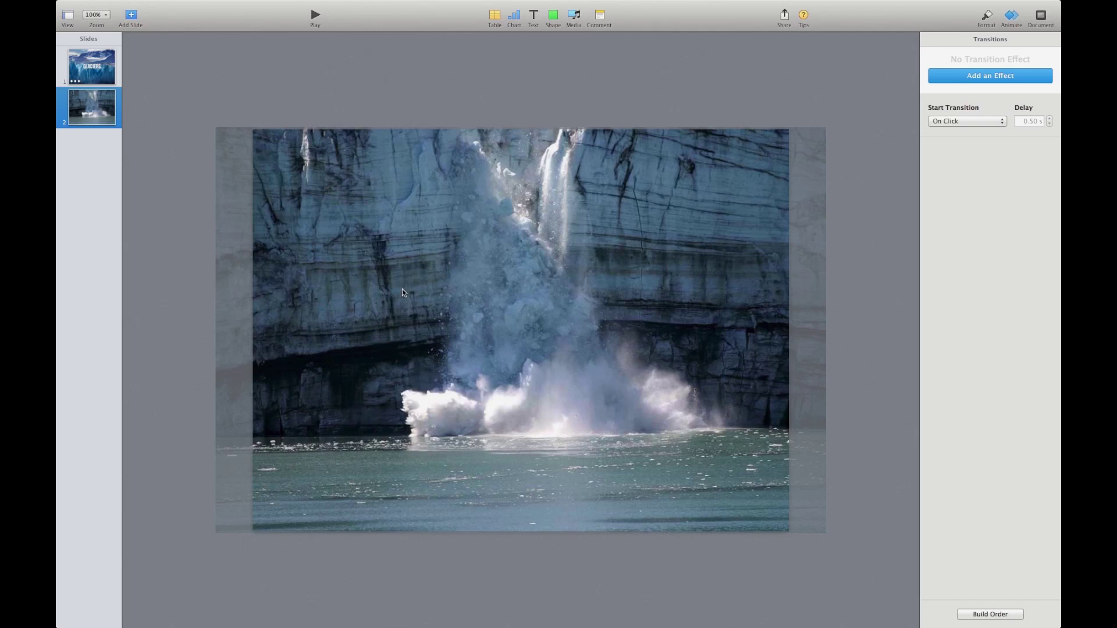
# Add a text box to the calving slide reading "Calving is the breaking off of the leading edge of a glacier."
pyautogui.click(534, 17)
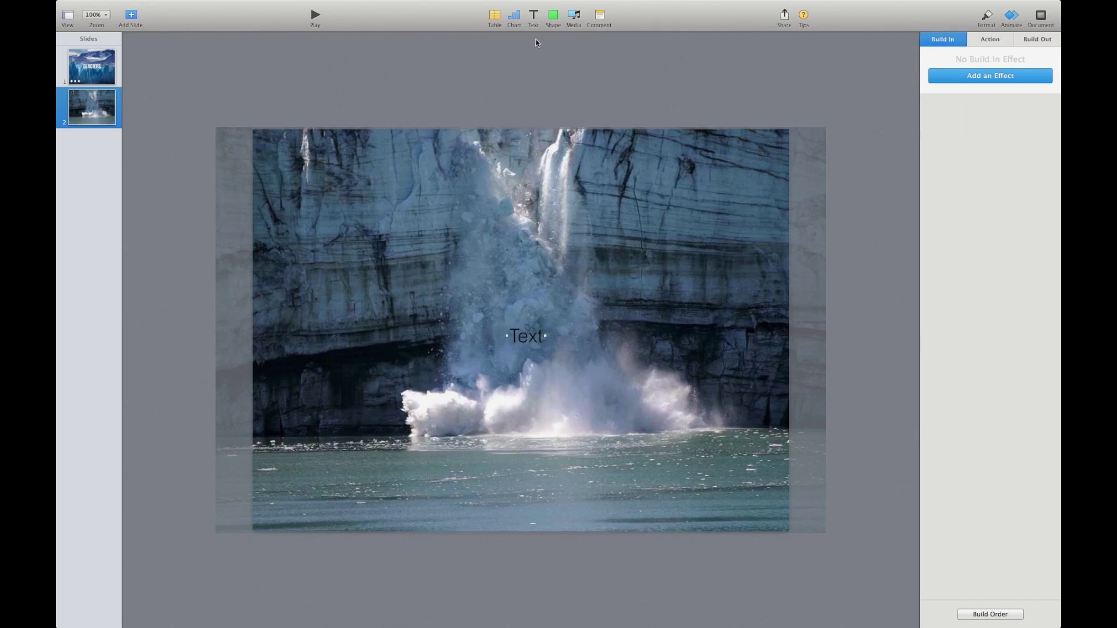
pyautogui.doubleClick(531, 338)
pyautogui.write('Calving is the breakin')
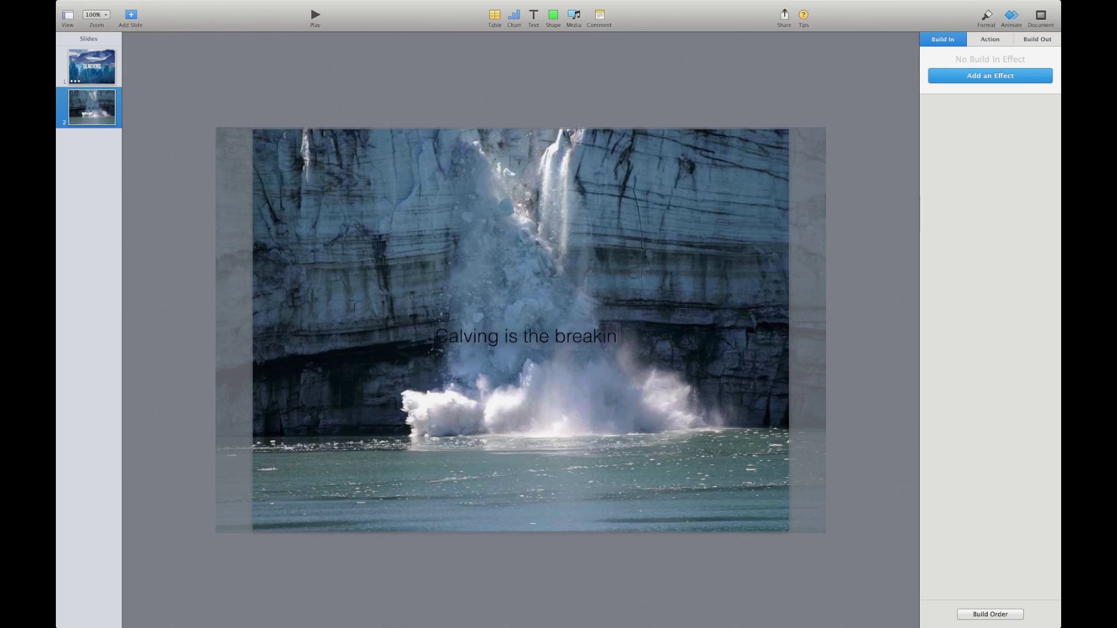
pyautogui.write('g off of the leading')
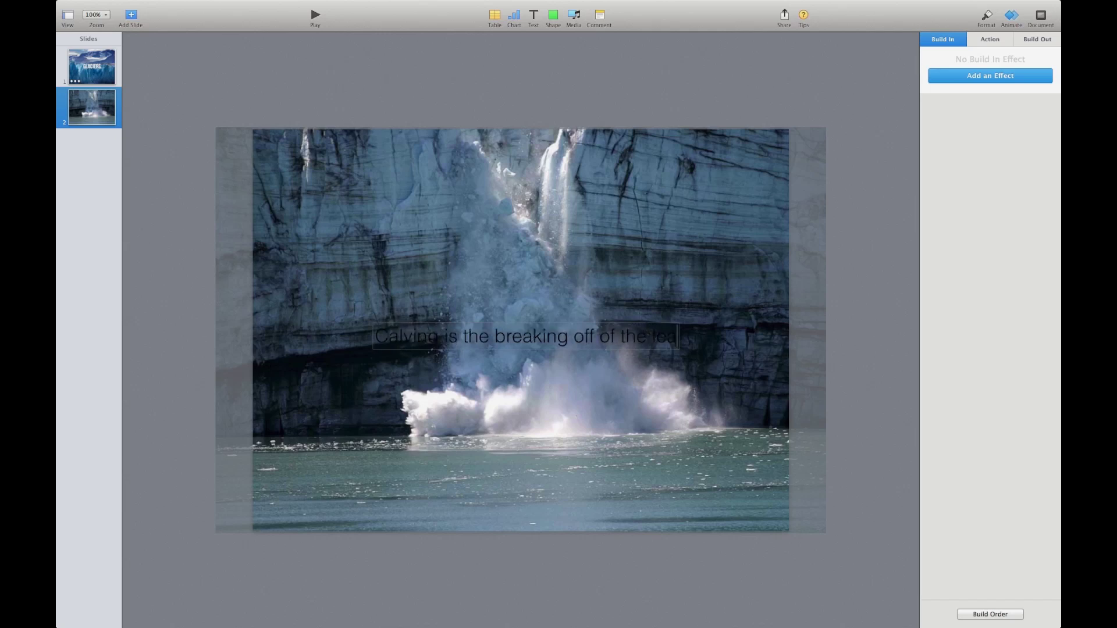
pyautogui.write(' edge')
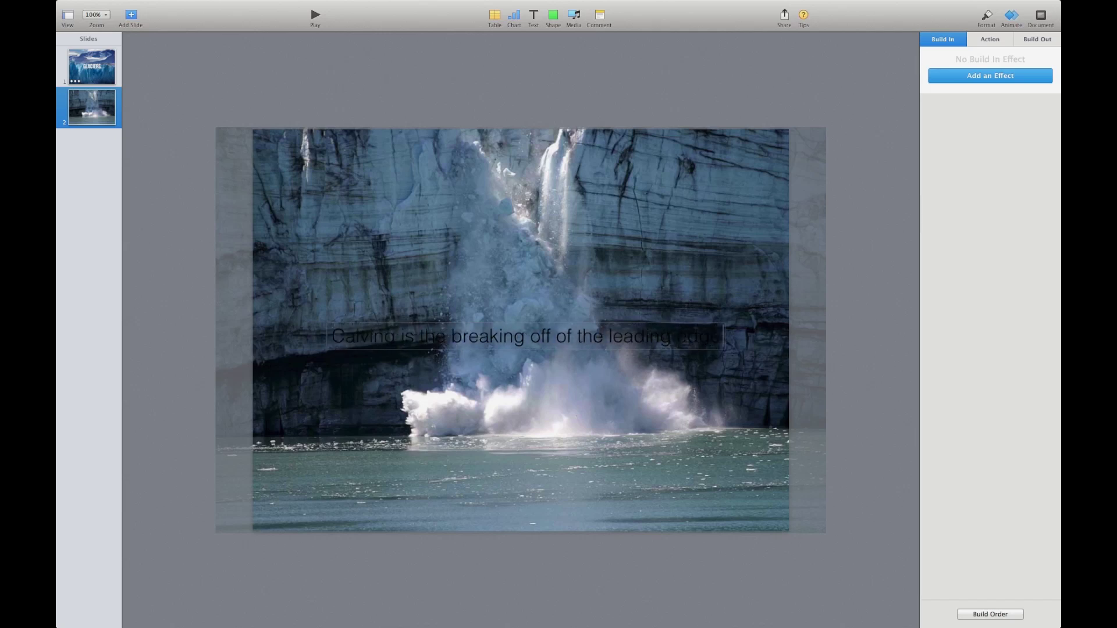
pyautogui.write(' of a glac')
pyautogui.write('ier')
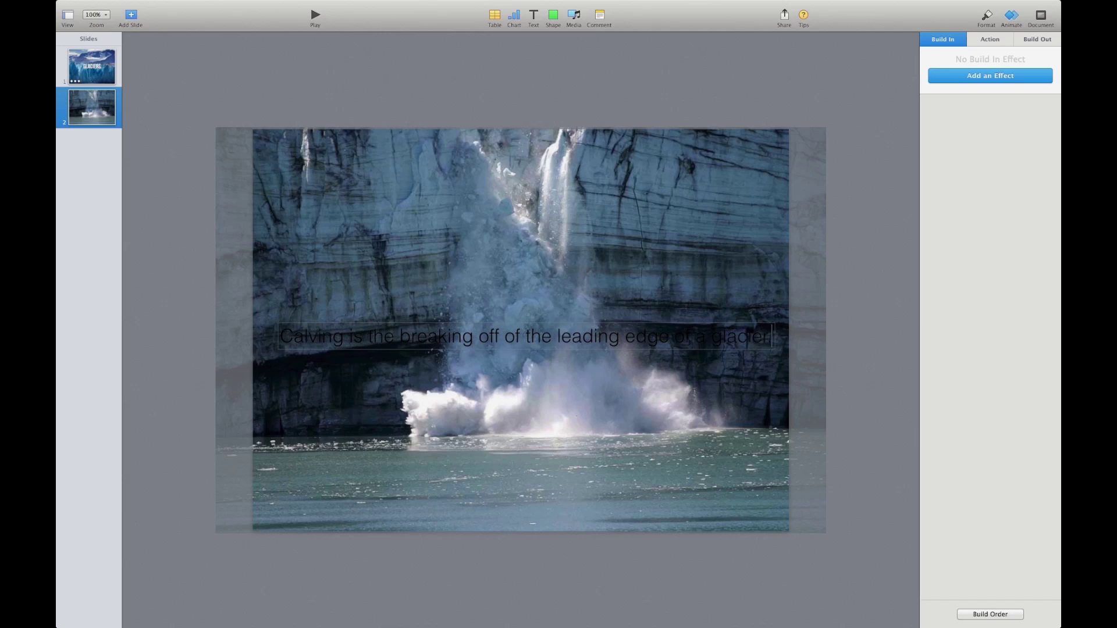
pyautogui.click(856, 337)
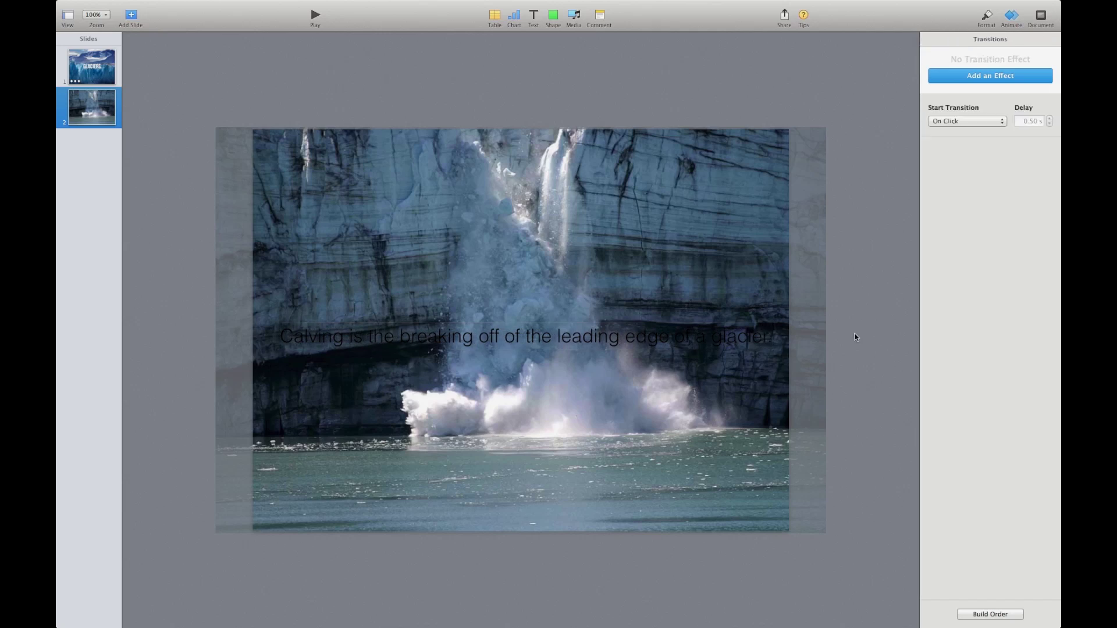
# Nudge the calving caption slightly upward and change its text color to white
pyautogui.click(731, 337)
pyautogui.moveTo(683, 342)
pyautogui.mouseDown()
pyautogui.moveTo(683, 200)
pyautogui.moveTo(696, 378)
pyautogui.moveTo(689, 341)
pyautogui.mouseUp()
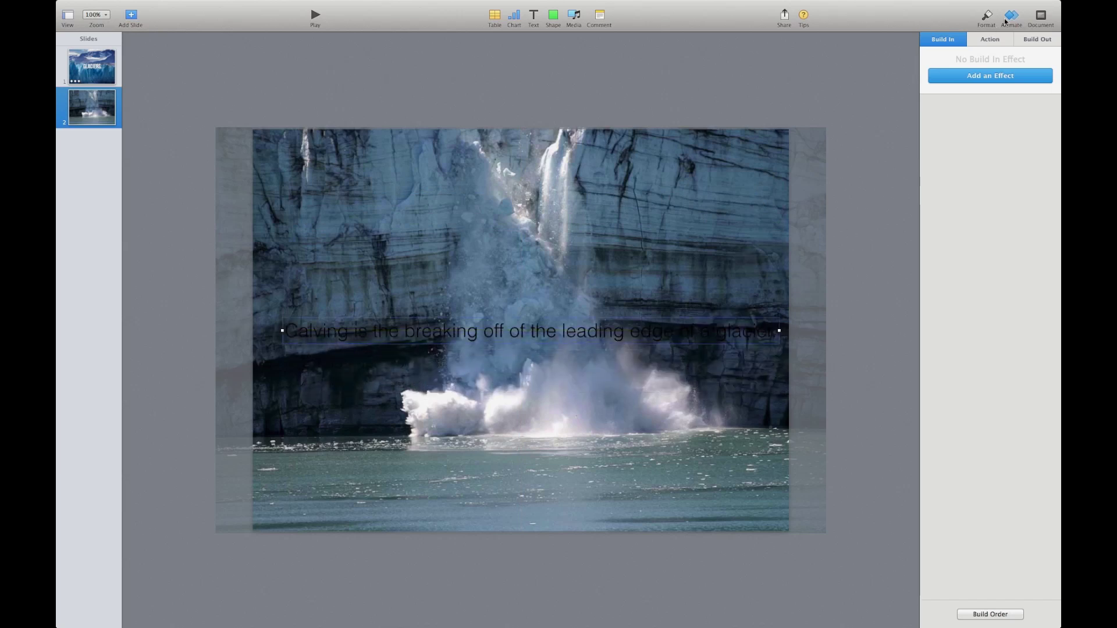
pyautogui.click(986, 17)
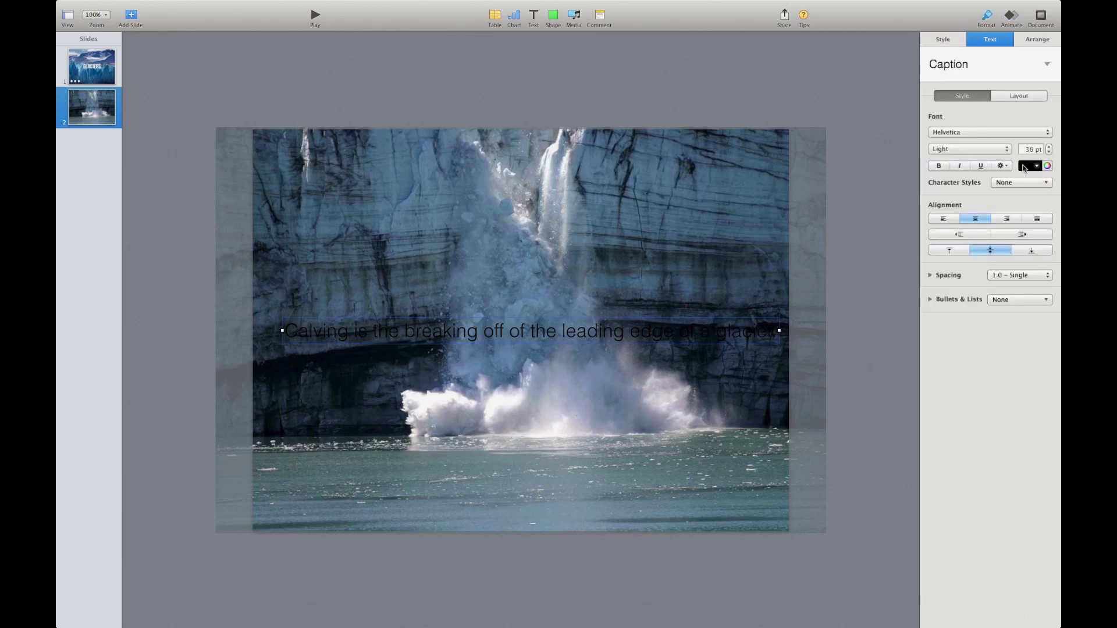
pyautogui.click(1024, 167)
pyautogui.click(938, 233)
pyautogui.click(870, 289)
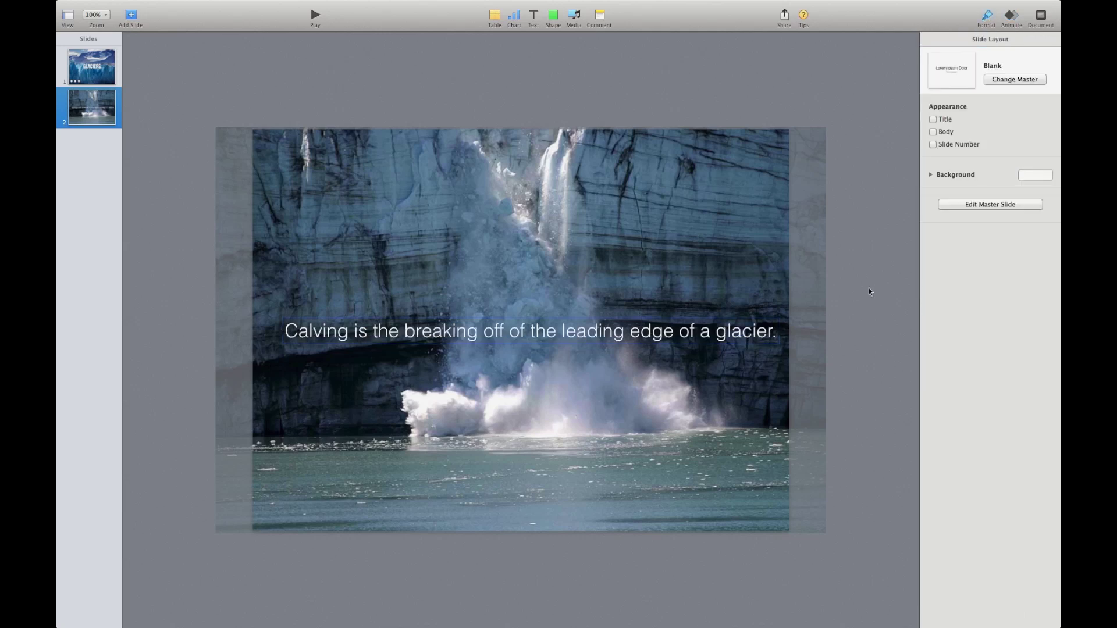
# Centre the calving caption horizontally on the slide and set its font to Bebas Neue
pyautogui.moveTo(675, 336); pyautogui.dragTo(666, 341)
pyautogui.click(962, 133)
pyautogui.scroll(15, 954, 157)
pyautogui.click(951, 173)
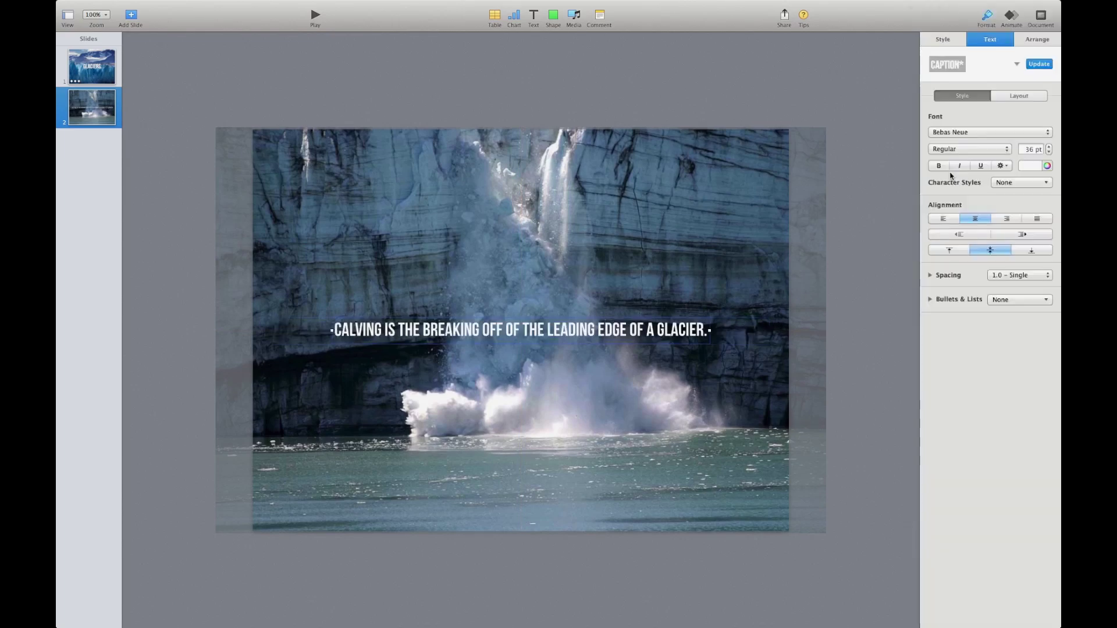
pyautogui.click(874, 272)
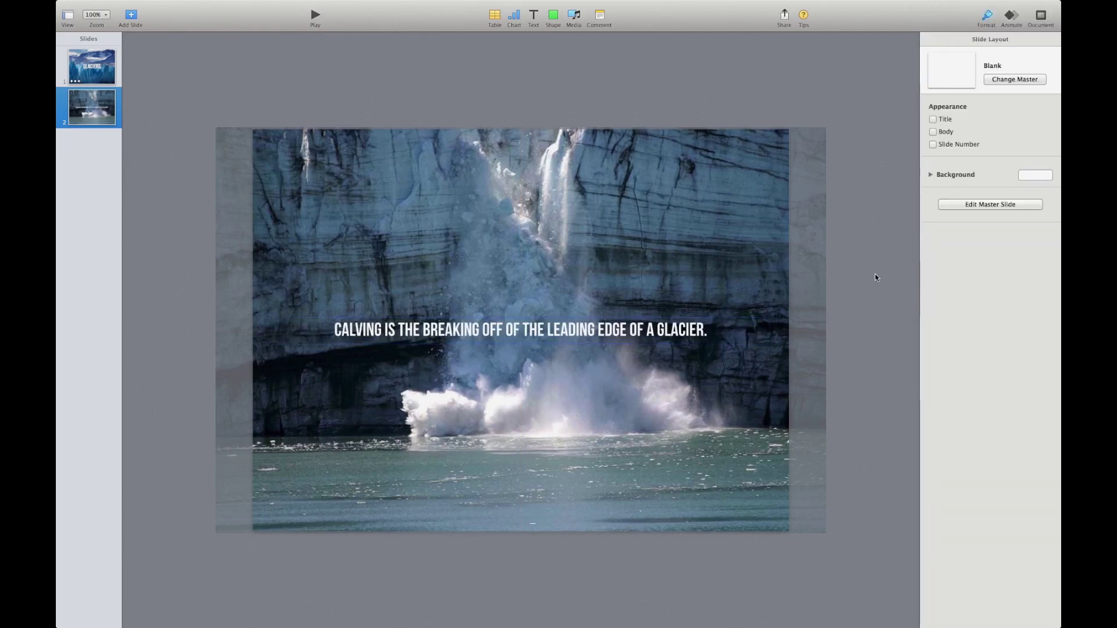
# Change the calving caption's font to Times New Roman
pyautogui.click(696, 330)
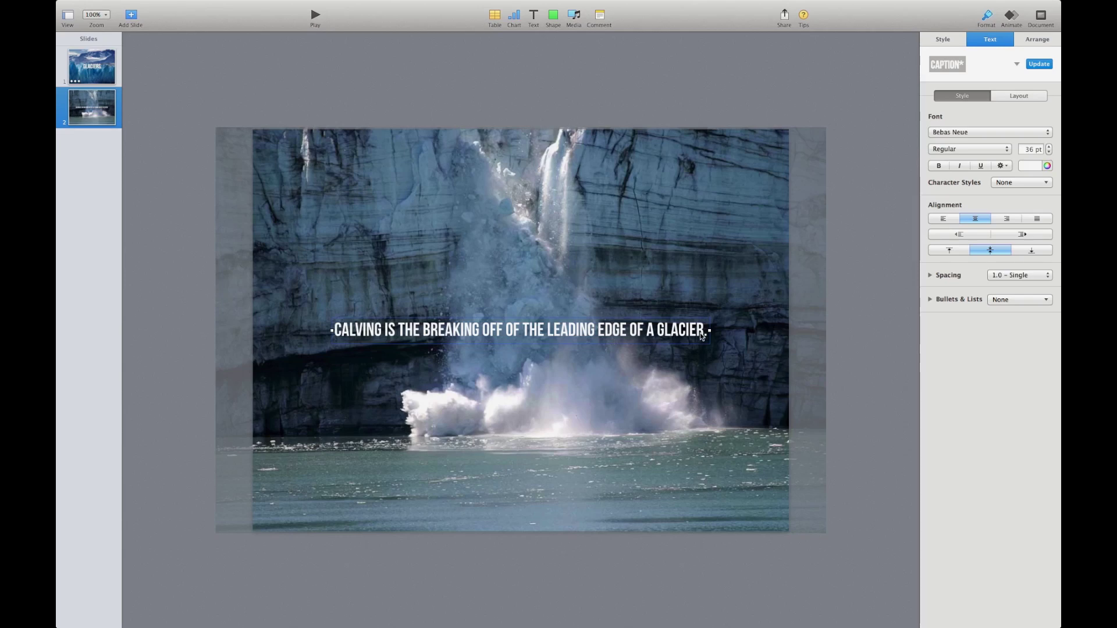
pyautogui.click(973, 131)
pyautogui.scroll(-20, 964, 313)
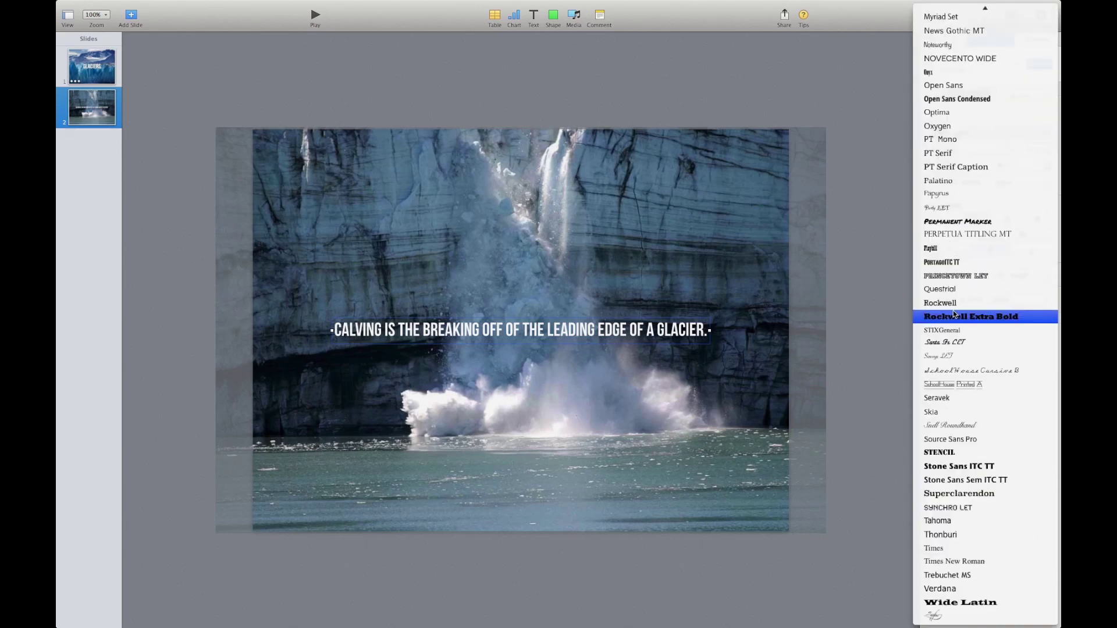
pyautogui.click(984, 559)
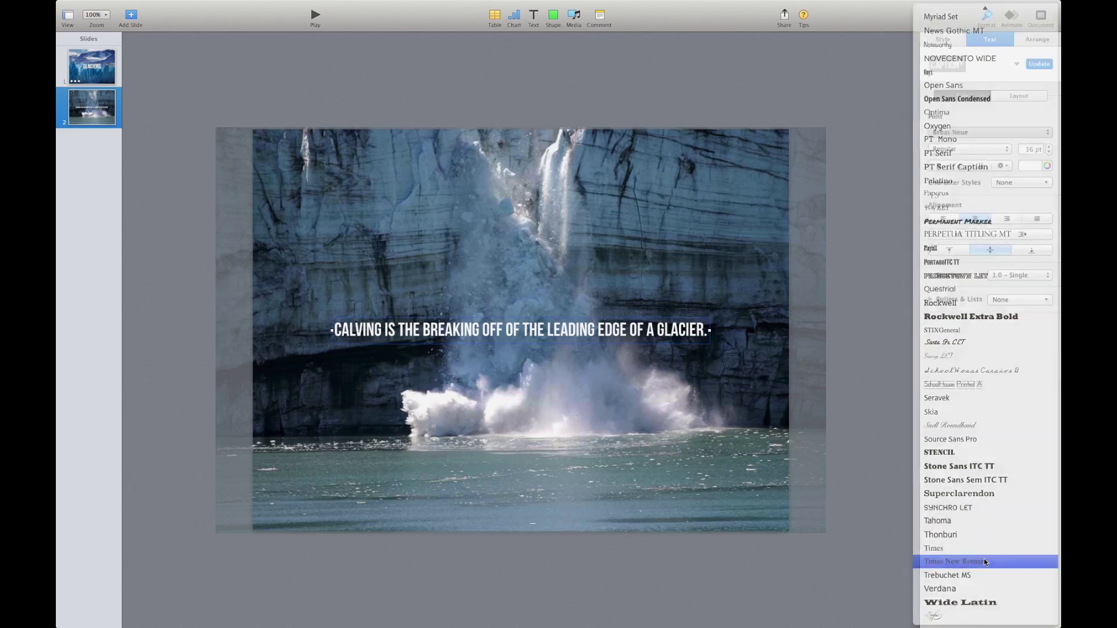
pyautogui.click(867, 434)
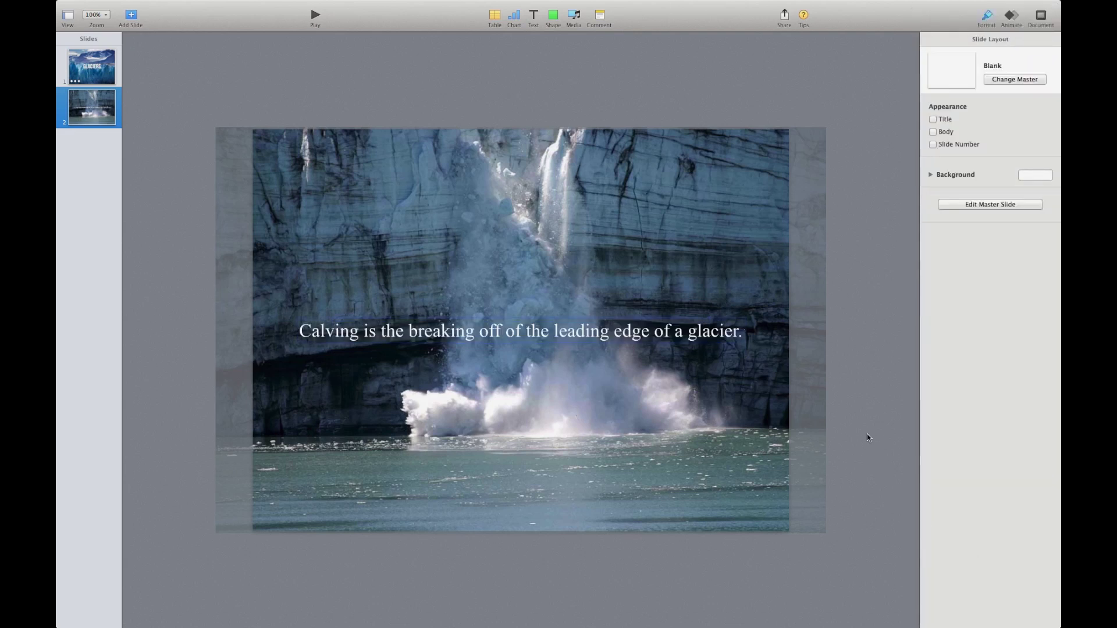
# Narrow the caption's text box from its right side and enlarge the text to 55 pt
pyautogui.click(644, 335)
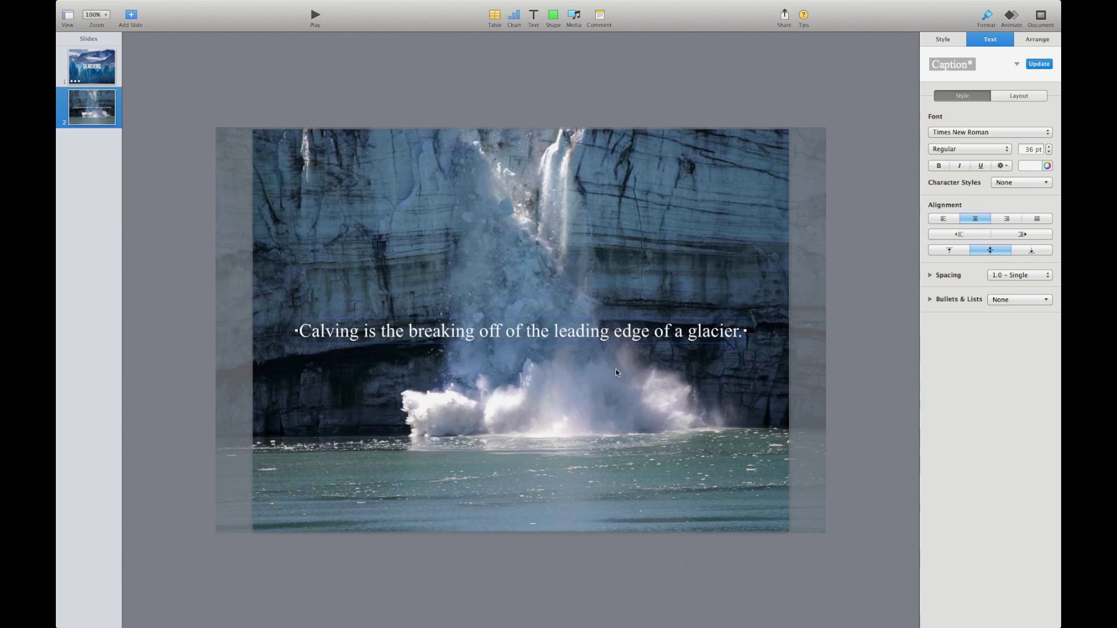
pyautogui.moveTo(746, 331); pyautogui.dragTo(573, 340)
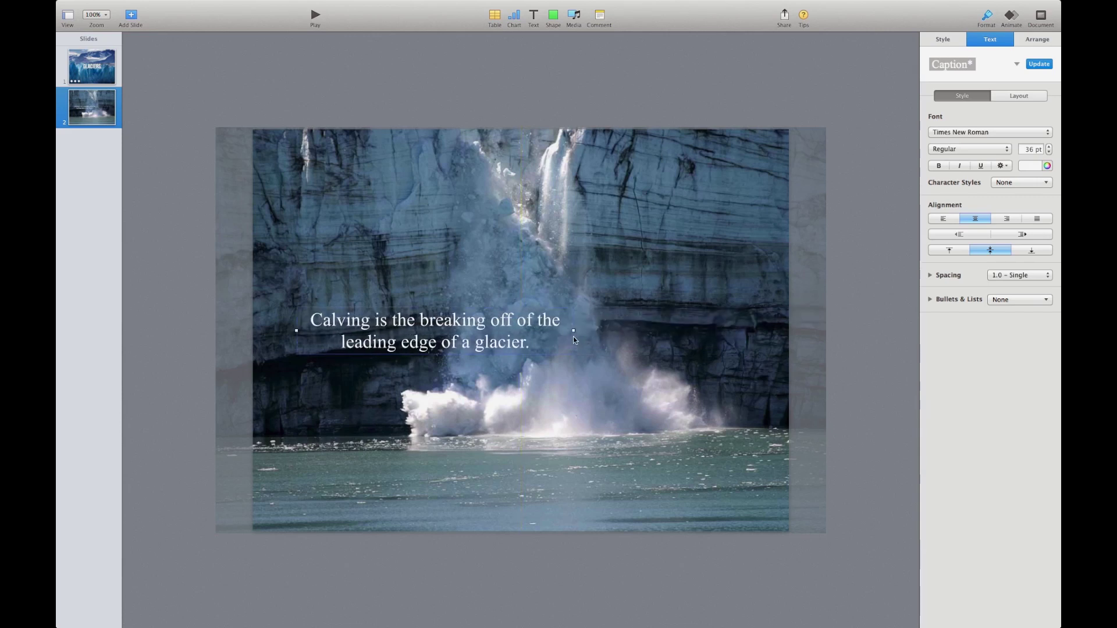
pyautogui.press('super+plus')
pyautogui.press('super+plus')
pyautogui.press('super+plus')
pyautogui.press('super+plus')
pyautogui.press('super+plus')
pyautogui.press('super+plus')
pyautogui.press('super+plus')
pyautogui.press('super+plus')
pyautogui.press('super+plus')
pyautogui.press('super+plus')
pyautogui.press('super+plus')
pyautogui.press('super+plus')
pyautogui.press('super+plus')
pyautogui.press('super+plus')
pyautogui.press('super+plus')
pyautogui.press('super+plus')
pyautogui.press('super+plus')
pyautogui.press('super+plus')
pyautogui.press('super+plus')
pyautogui.press('super+plus')
pyautogui.press('super+minus')
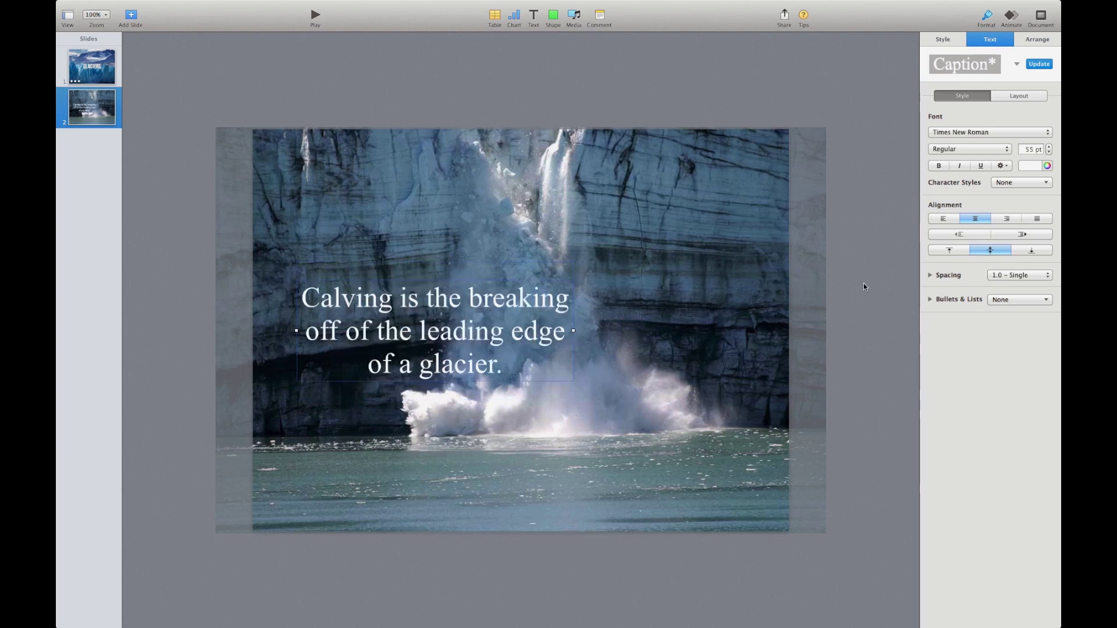
pyautogui.click(863, 287)
# Left-align the text of the calving caption
pyautogui.click(494, 358)
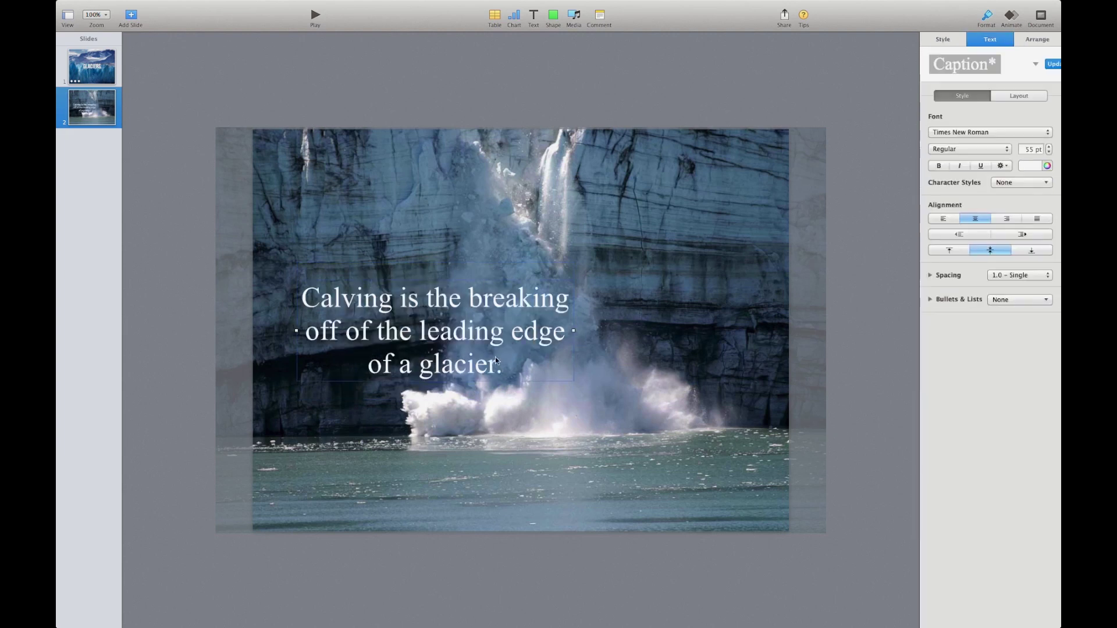
pyautogui.click(944, 219)
pyautogui.click(861, 389)
# Shift the calving picture right until its left edge meets the slide's, and move the caption to the slide's upper-left area
pyautogui.moveTo(603, 459); pyautogui.dragTo(641, 460)
pyautogui.moveTo(475, 318); pyautogui.dragTo(452, 192)
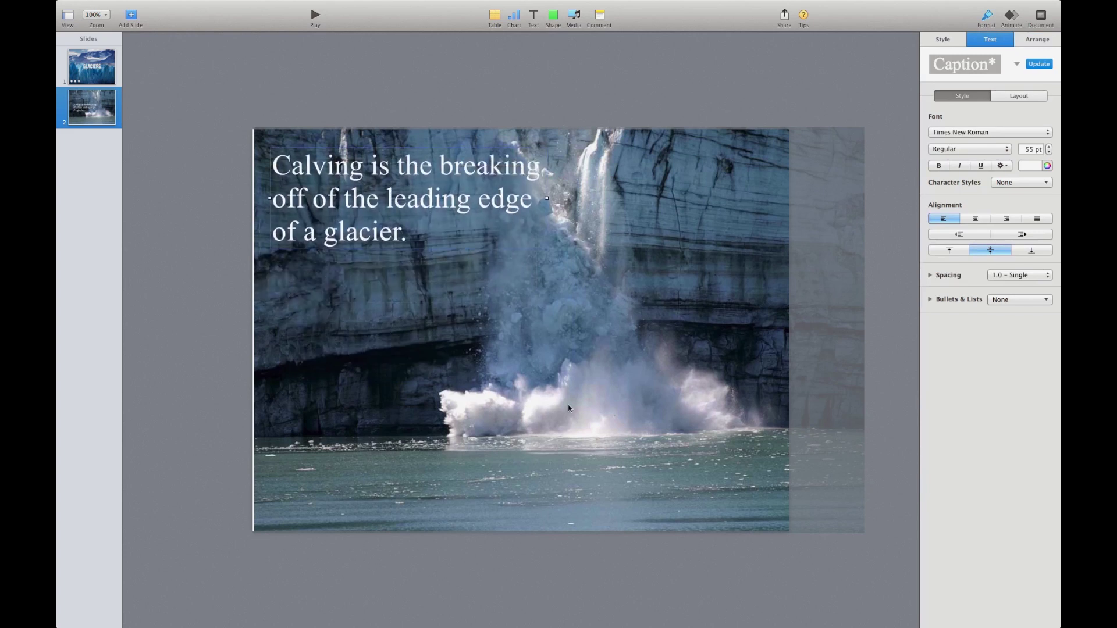
pyautogui.moveTo(571, 411); pyautogui.dragTo(573, 421)
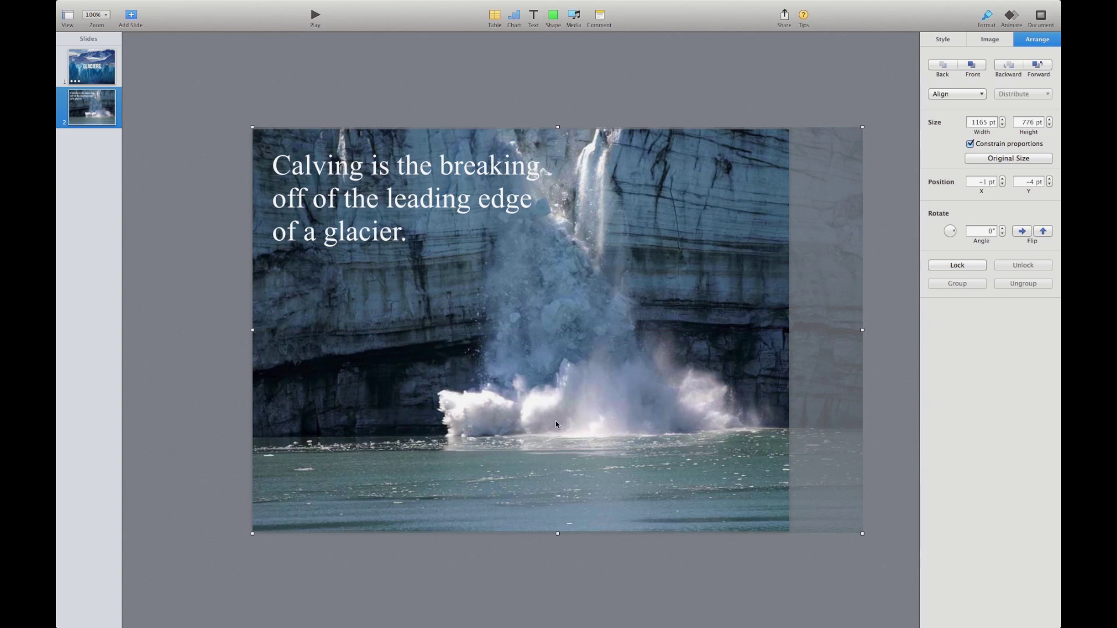
# Narrow the caption to wrap onto four lines and place it at mid-height along the slide's left side, beside the falling ice
pyautogui.click(410, 187)
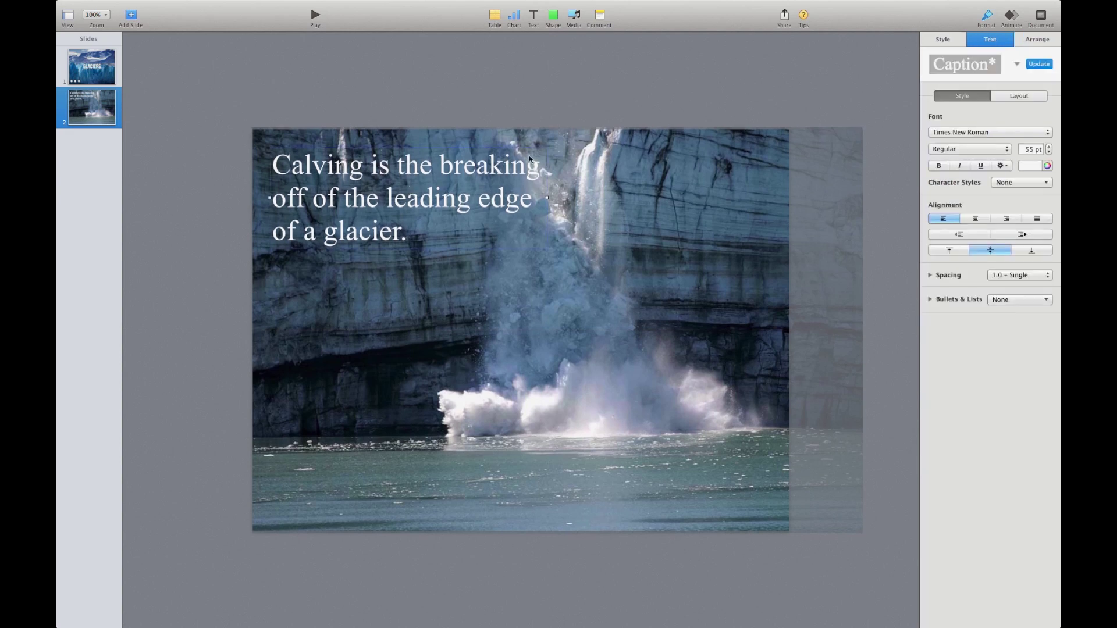
pyautogui.moveTo(546, 197); pyautogui.dragTo(432, 333)
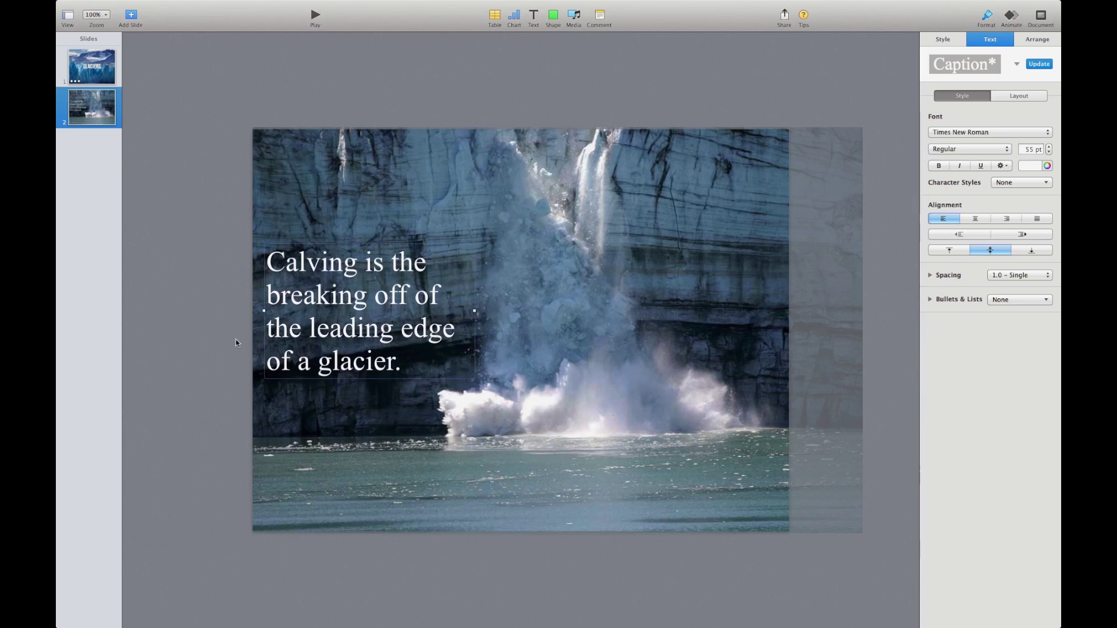
pyautogui.click(234, 340)
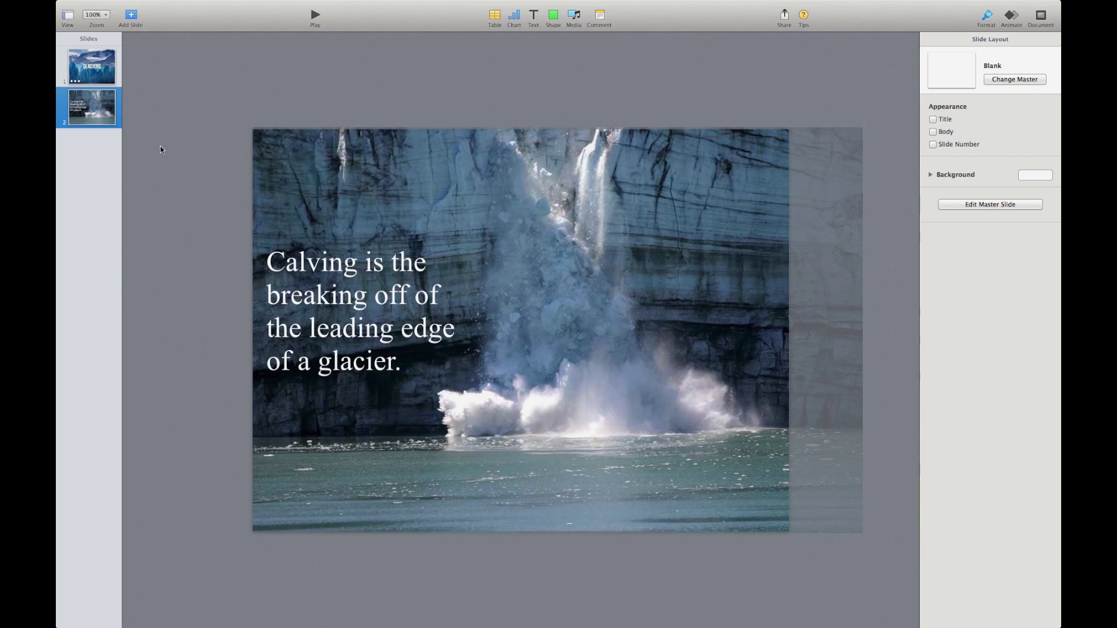
# Give the "Glaciers" title slide a Fade Through Color transition
pyautogui.click(112, 81)
pyautogui.click(109, 106)
pyautogui.click(109, 83)
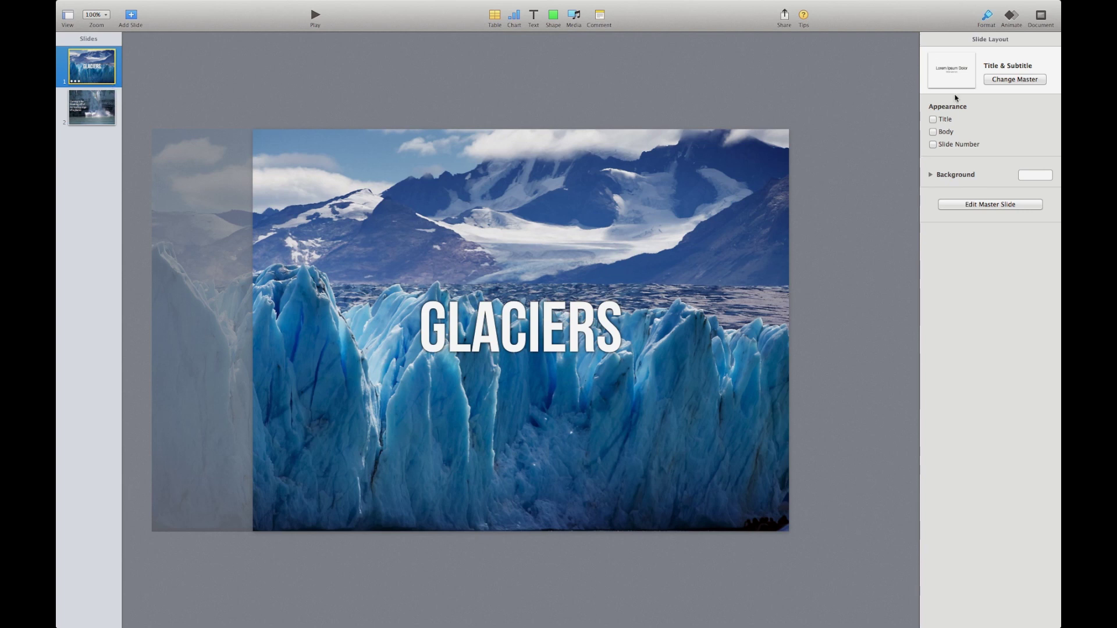
pyautogui.click(1011, 18)
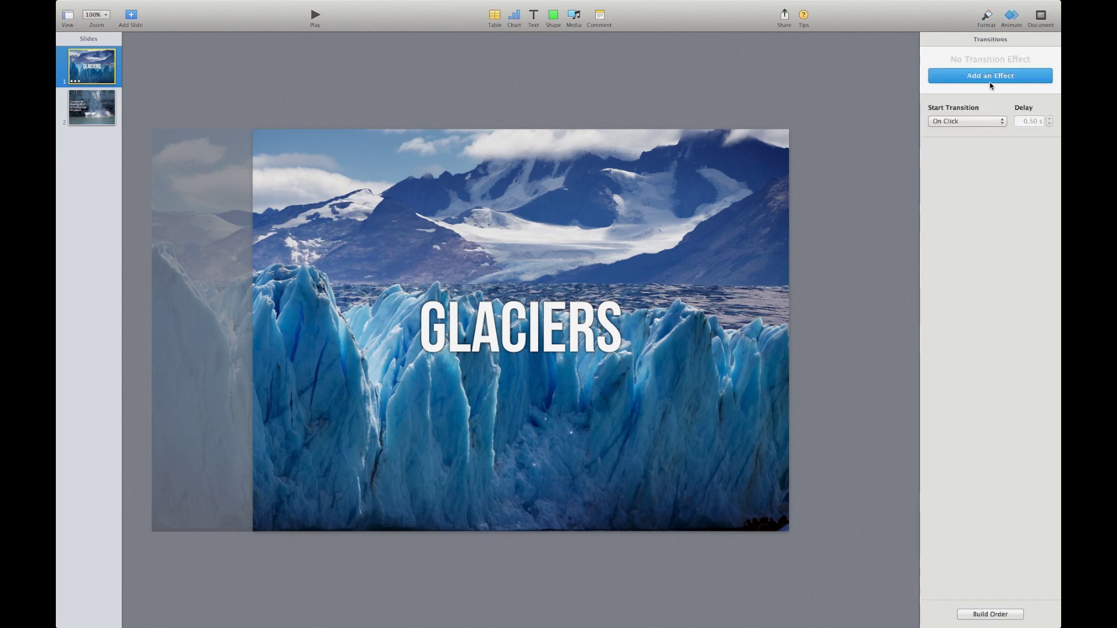
pyautogui.click(1001, 78)
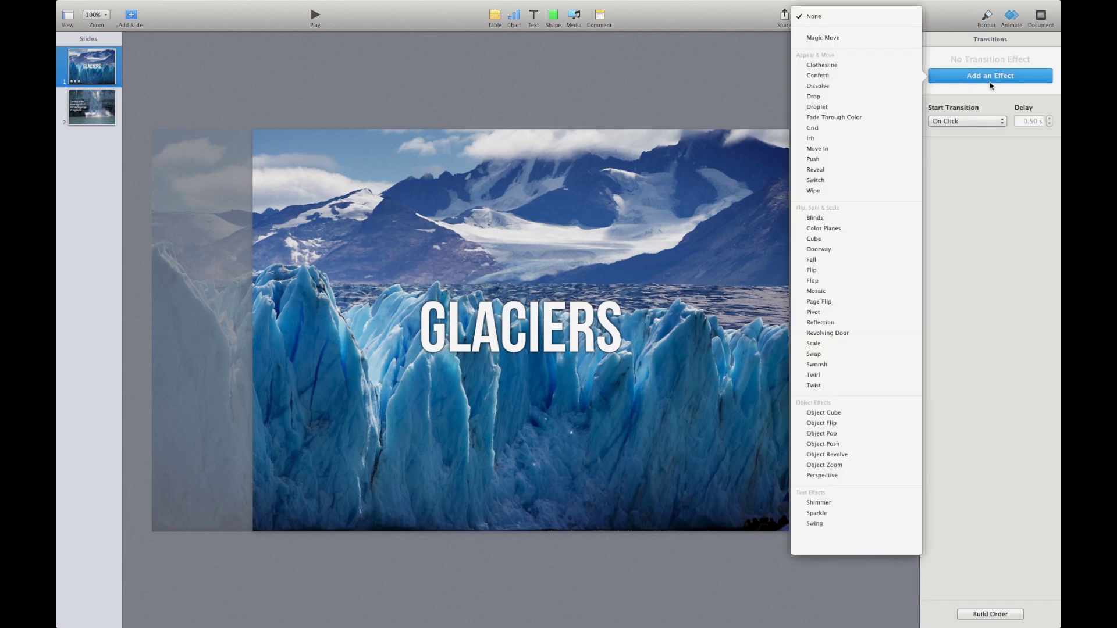
pyautogui.click(877, 118)
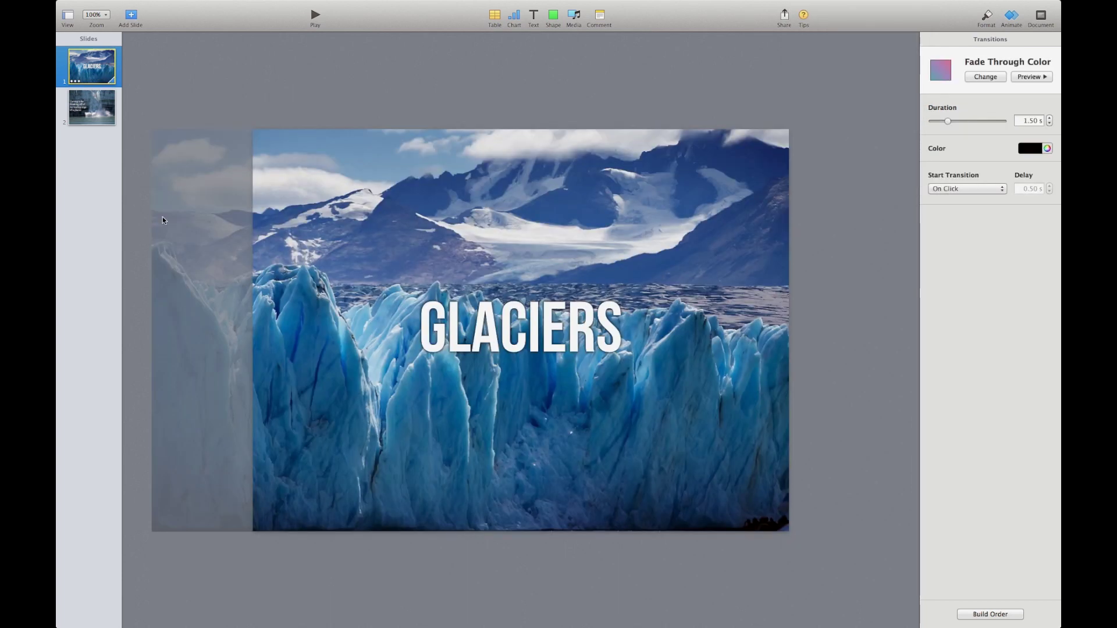
# Duplicate the calving slide and switch between the original and its copy to compare them
pyautogui.click(114, 111)
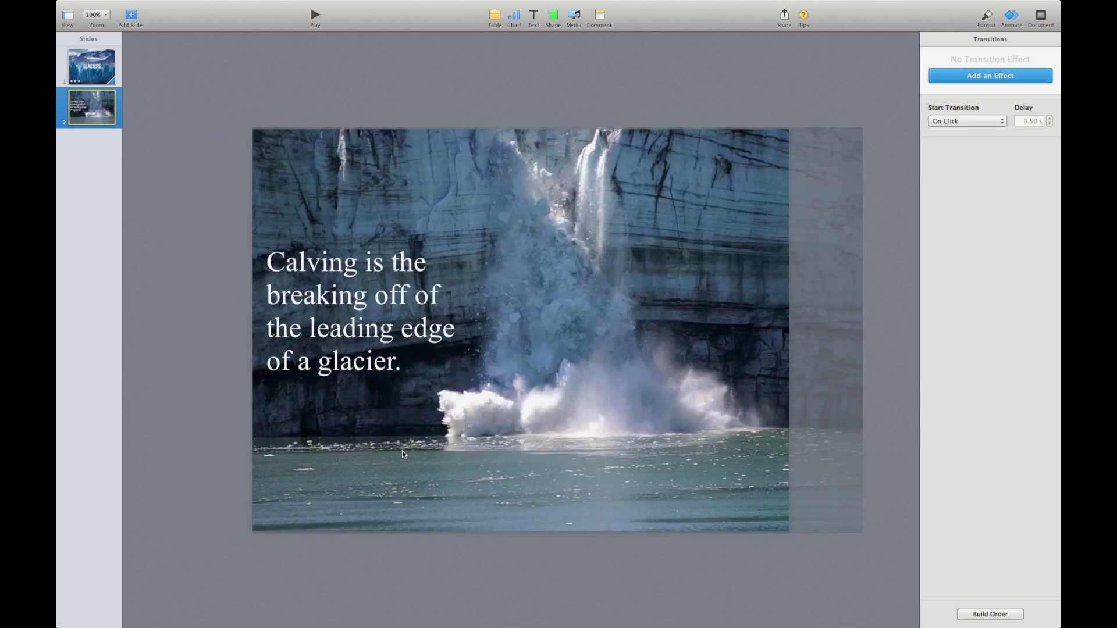
pyautogui.click(355, 330)
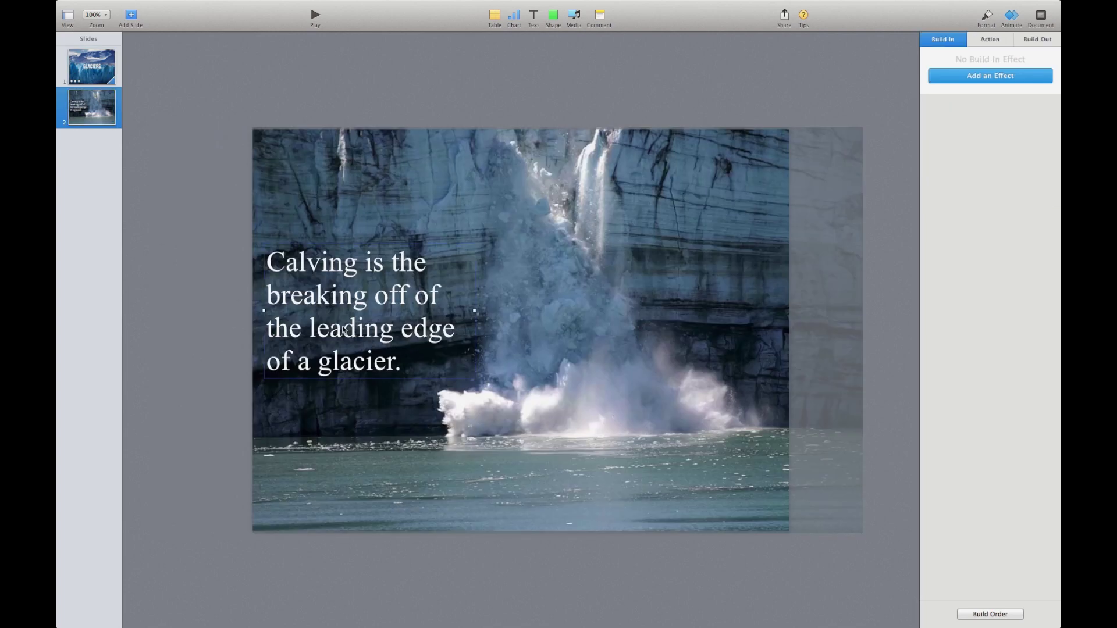
pyautogui.click(178, 342)
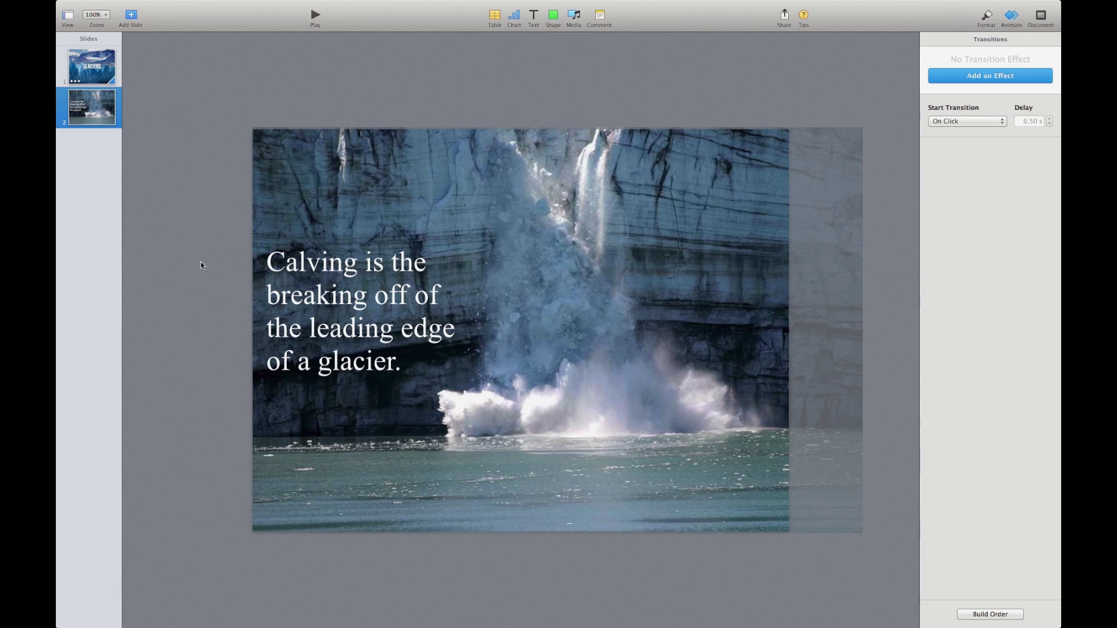
pyautogui.click(110, 116)
pyautogui.press('super+d')
pyautogui.press('Up')
pyautogui.press('Down')
pyautogui.press('Up')
pyautogui.press('Down')
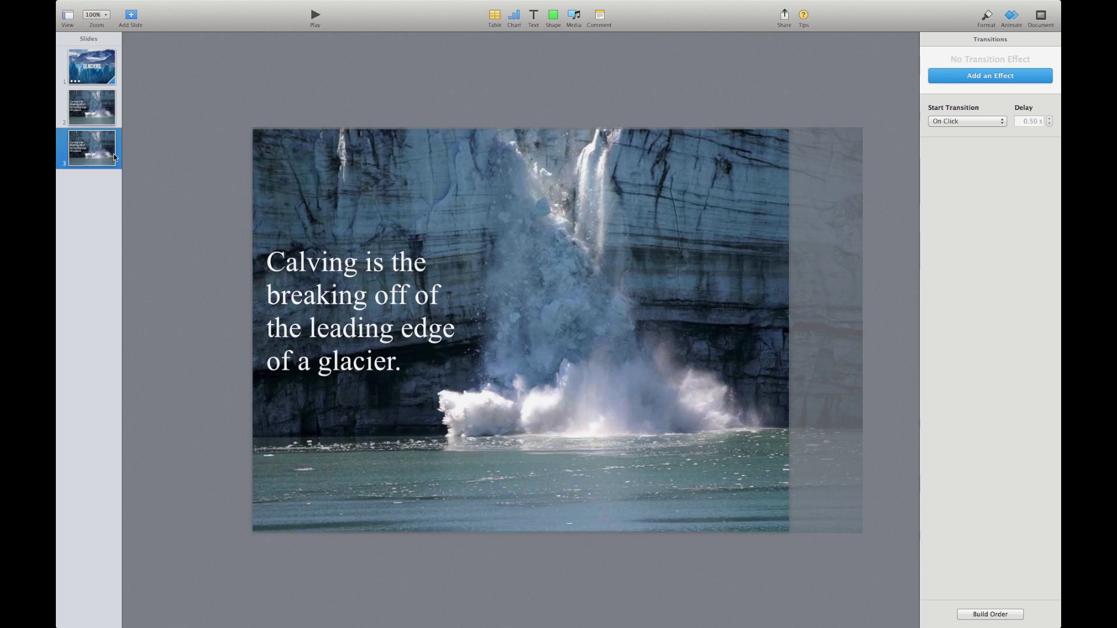
# Add a square shape to the duplicated slide, enlarged to cover the whole slide, and open the shape's formatting options
pyautogui.click(213, 173)
pyautogui.click(556, 17)
pyautogui.click(527, 91)
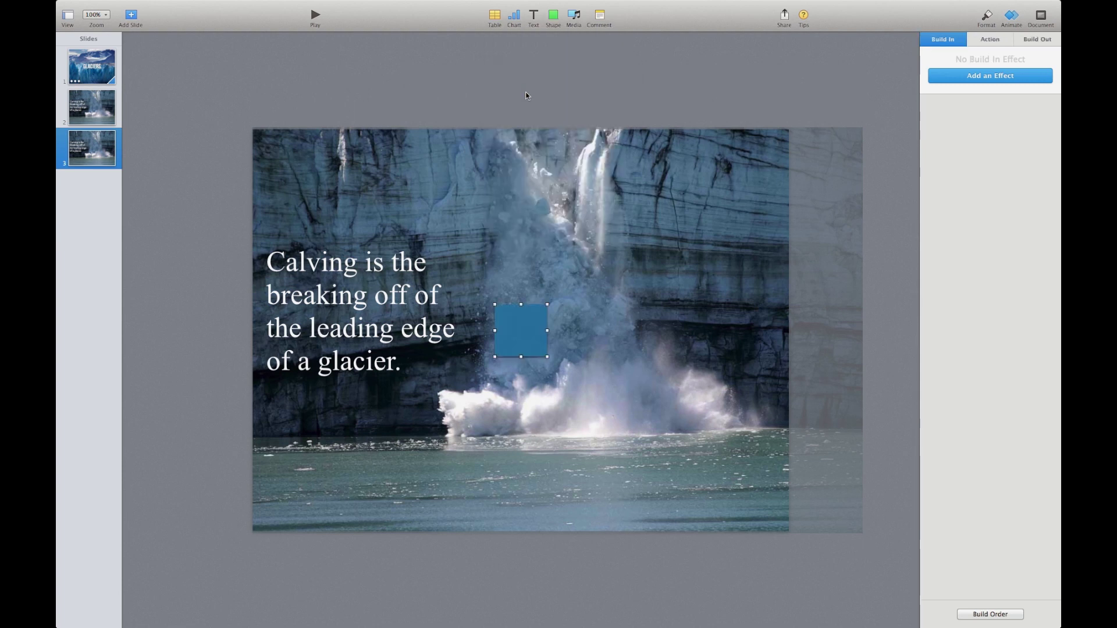
pyautogui.moveTo(523, 338); pyautogui.dragTo(797, 532)
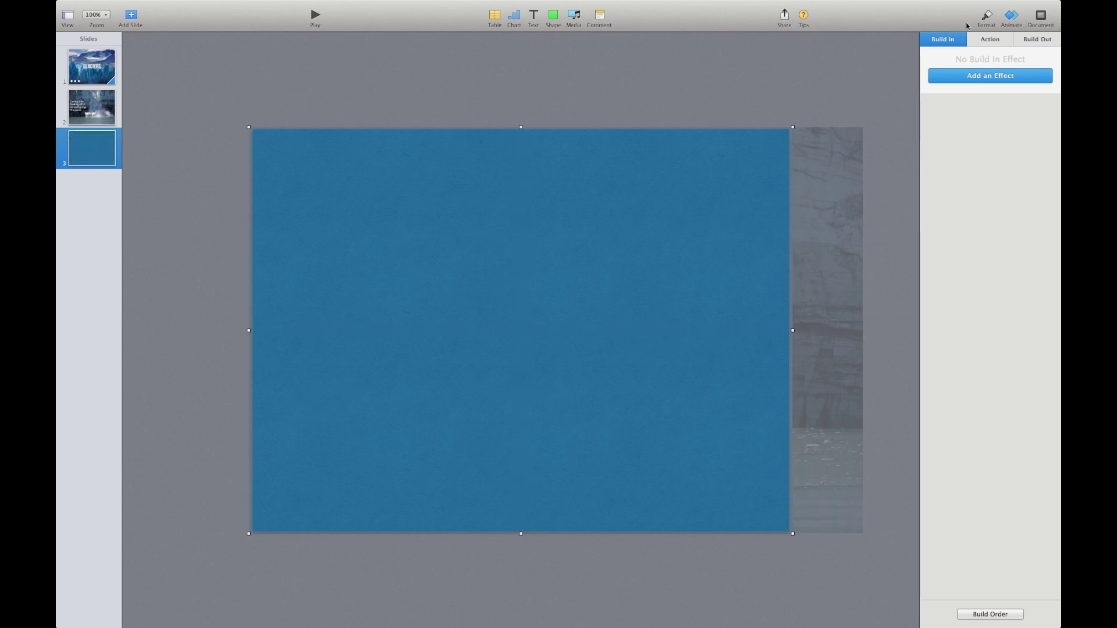
pyautogui.click(983, 16)
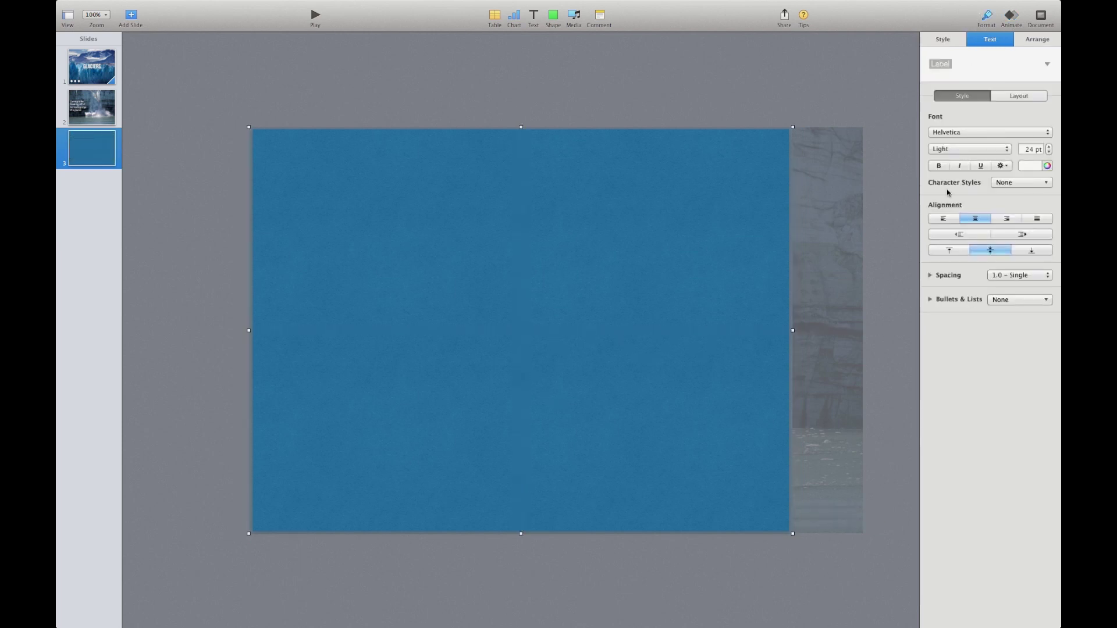
# Give the slide-covering shape a solid black color fill and remove its drop shadow
pyautogui.click(942, 40)
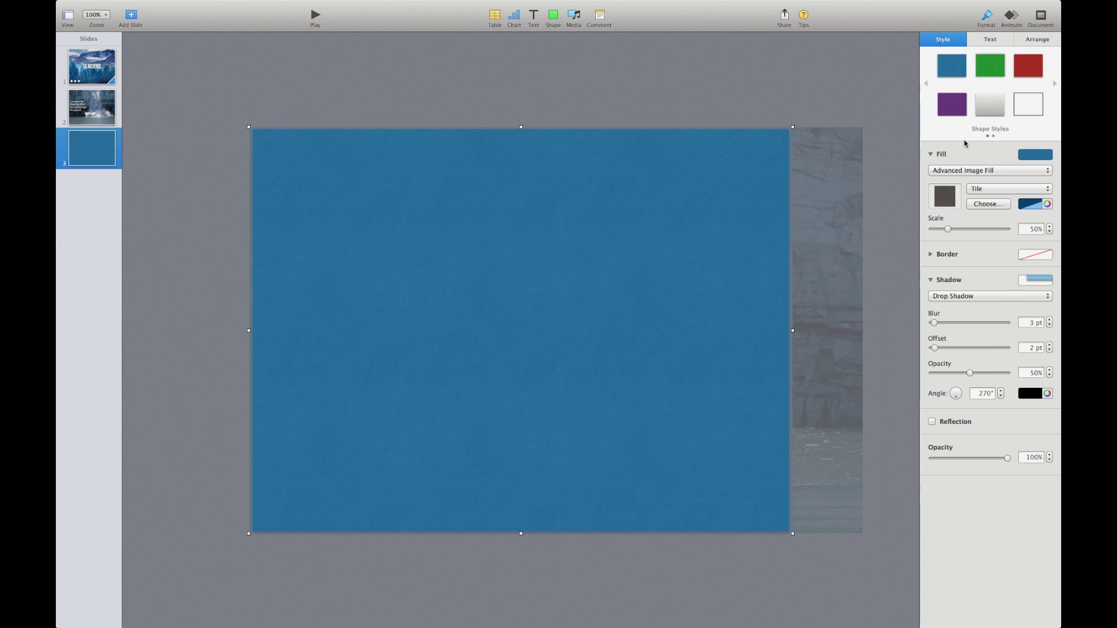
pyautogui.click(952, 178)
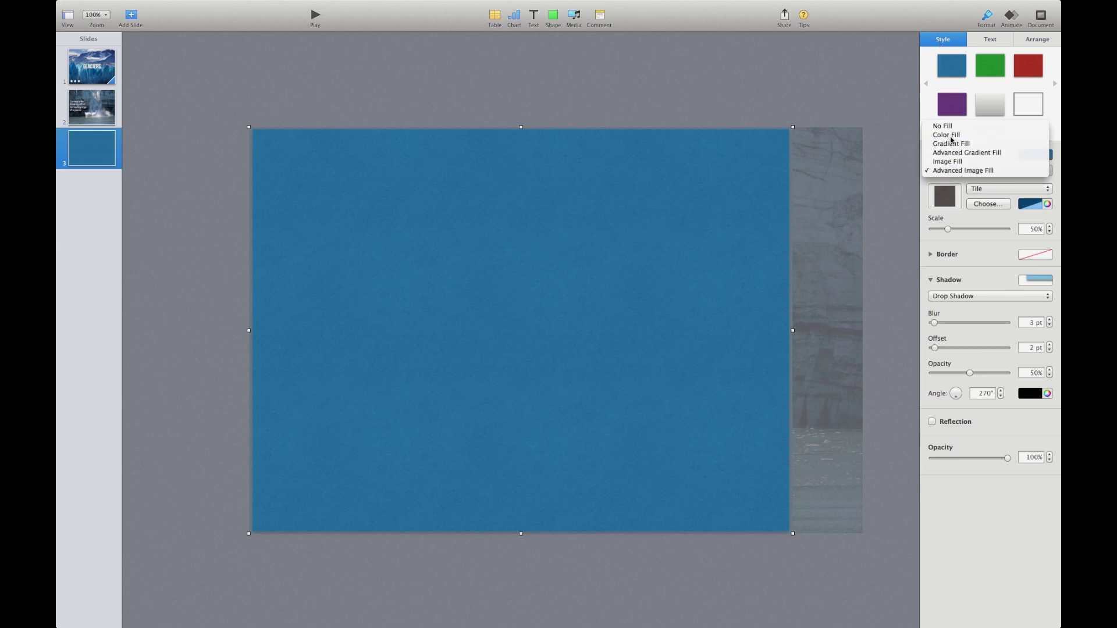
pyautogui.click(952, 140)
pyautogui.click(942, 187)
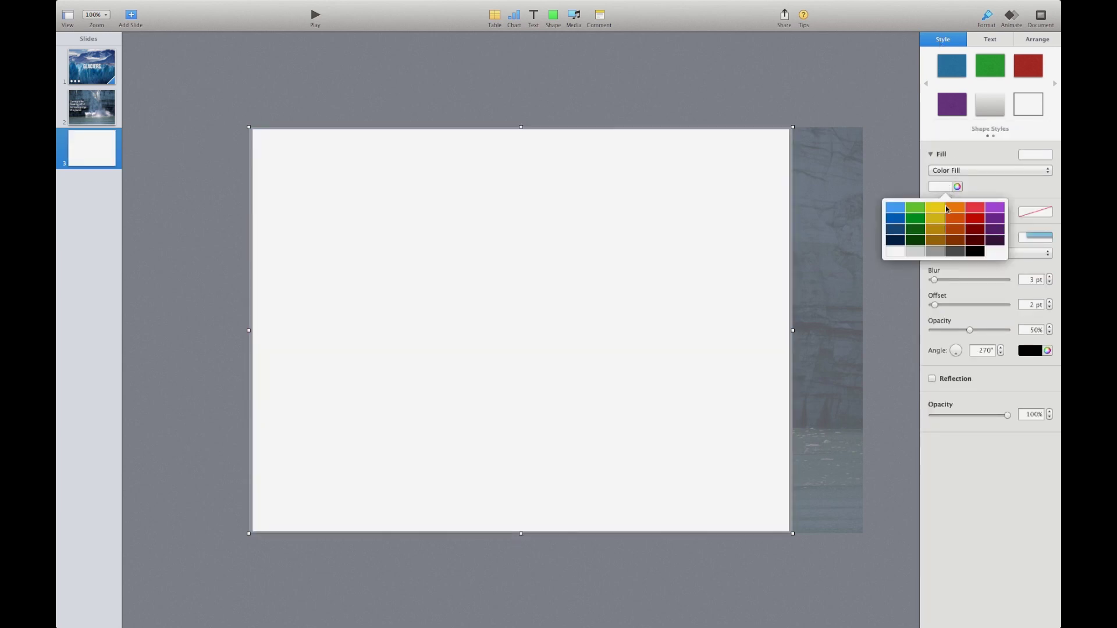
pyautogui.click(983, 259)
pyautogui.click(984, 256)
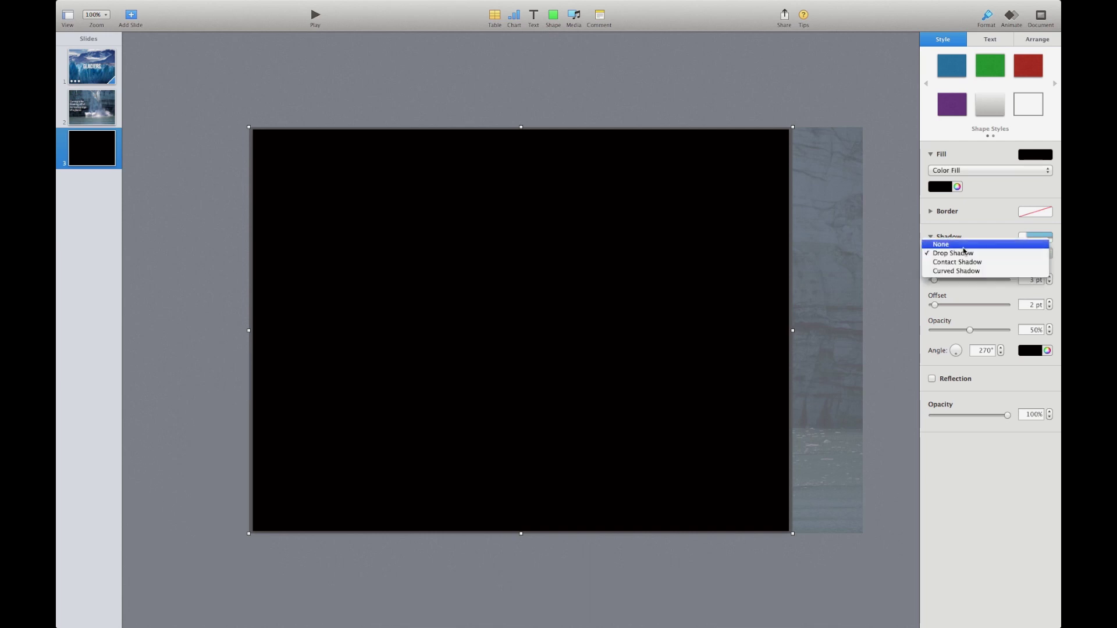
pyautogui.click(964, 249)
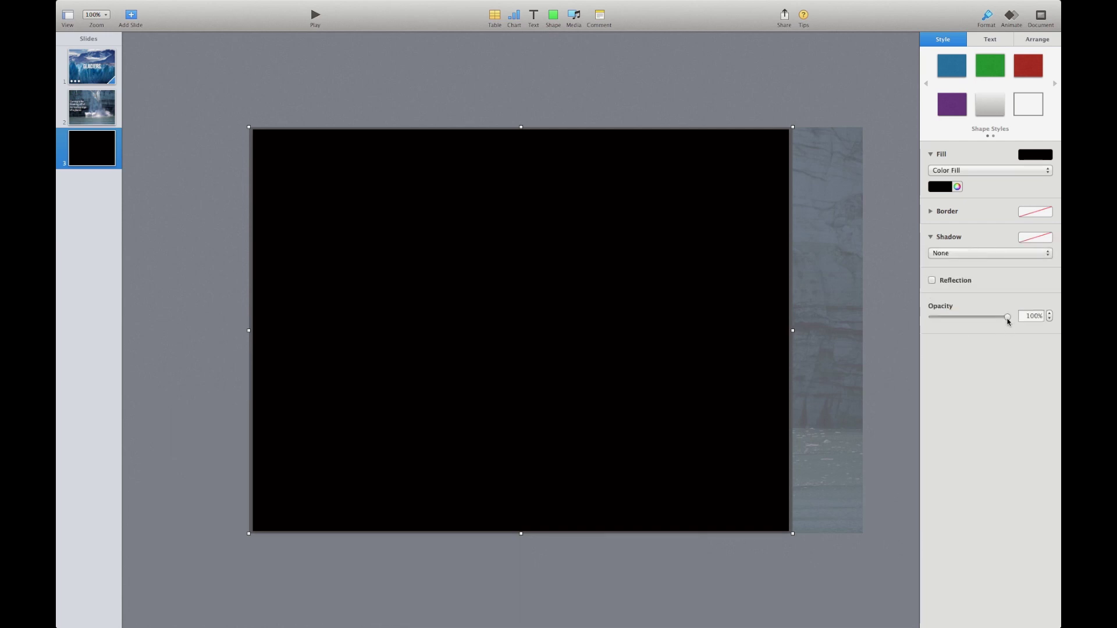
# Set the black overlay shape's opacity to 70% so the calving slide shows through dimmed
pyautogui.moveTo(1008, 322); pyautogui.dragTo(990, 322)
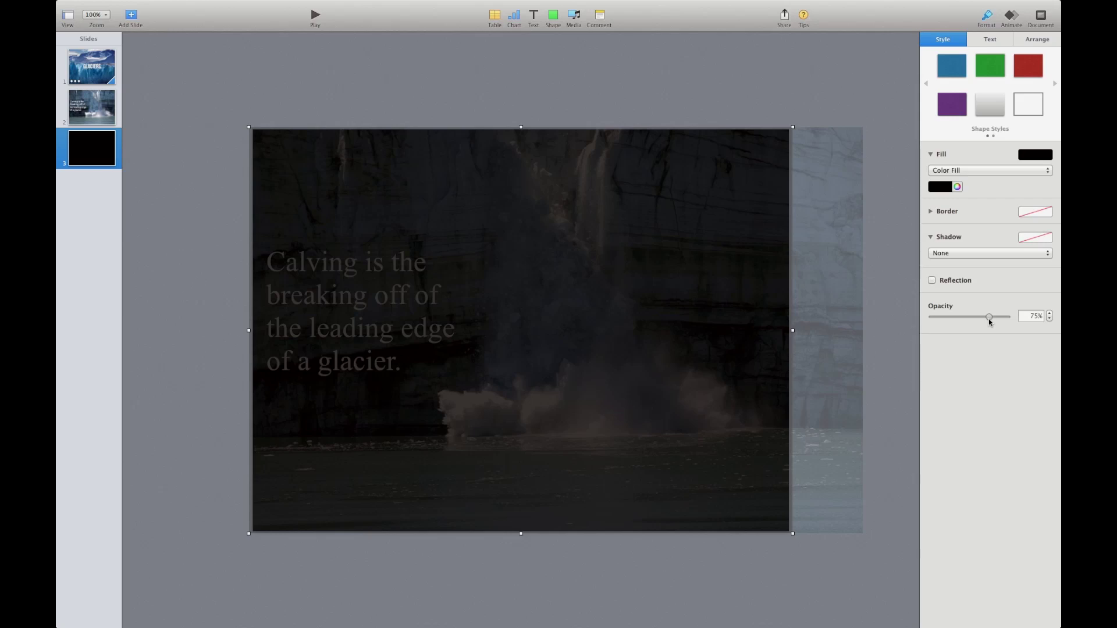
pyautogui.click(812, 97)
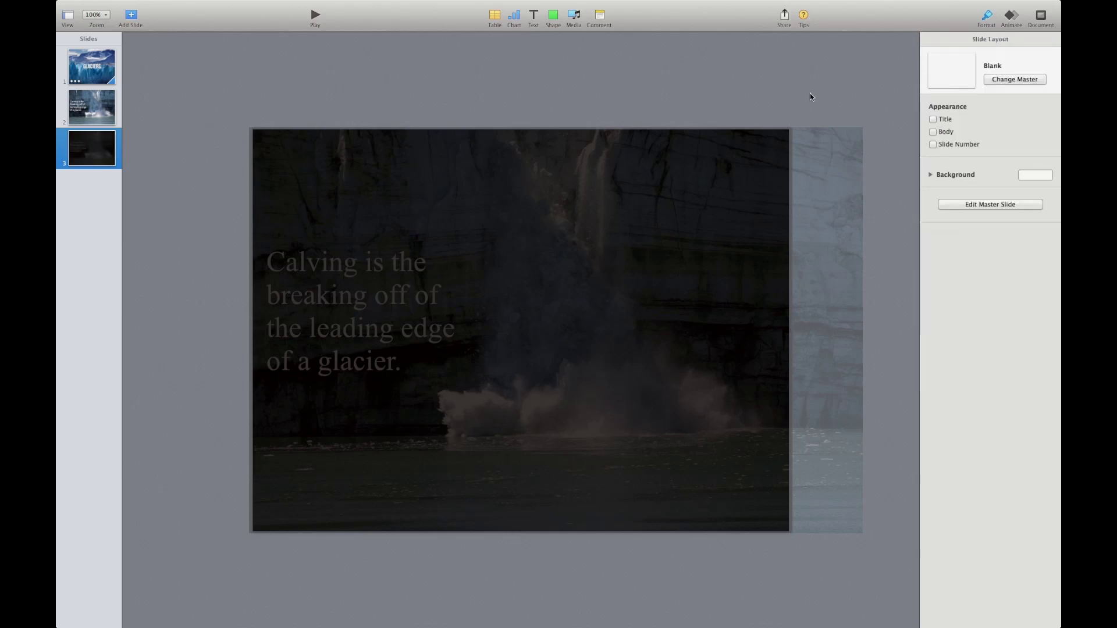
pyautogui.click(714, 252)
pyautogui.doubleClick(1029, 316)
pyautogui.press('Return')
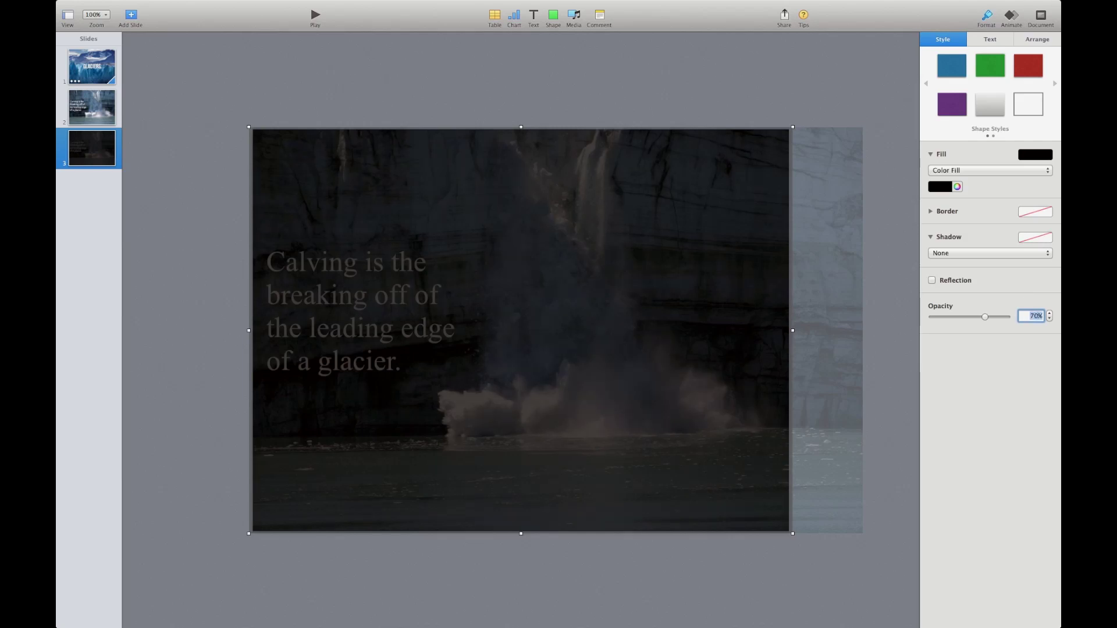
pyautogui.click(902, 374)
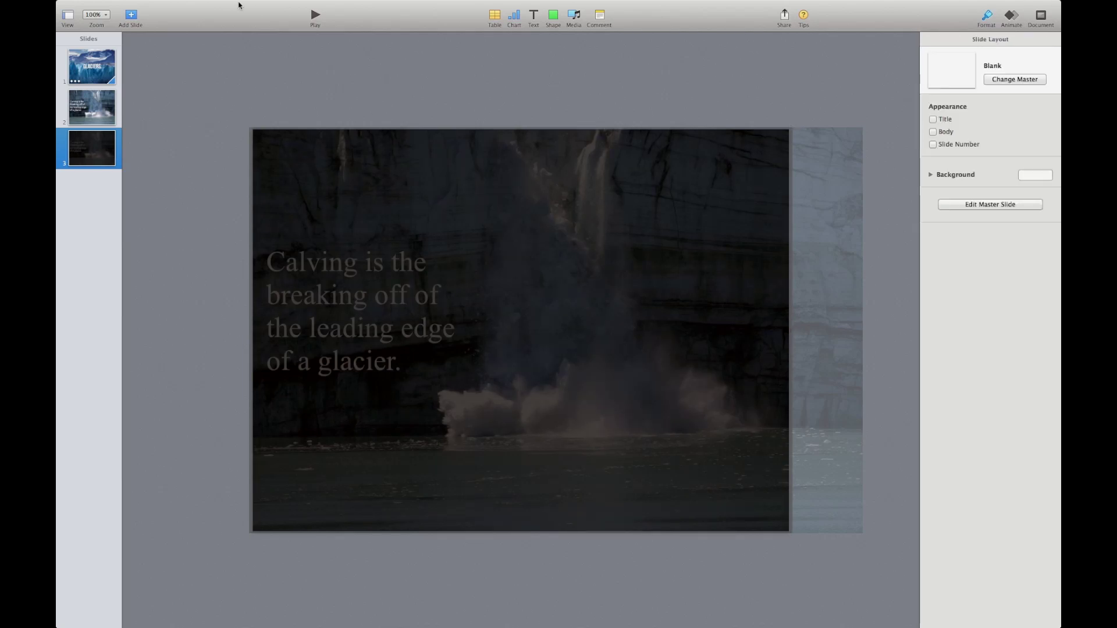
# Insert the movie file Video from the Desktop over the dark overlay and move it to mid-height near the slide's left edge
pyautogui.moveTo(240, 5)
pyautogui.click(180, 6)
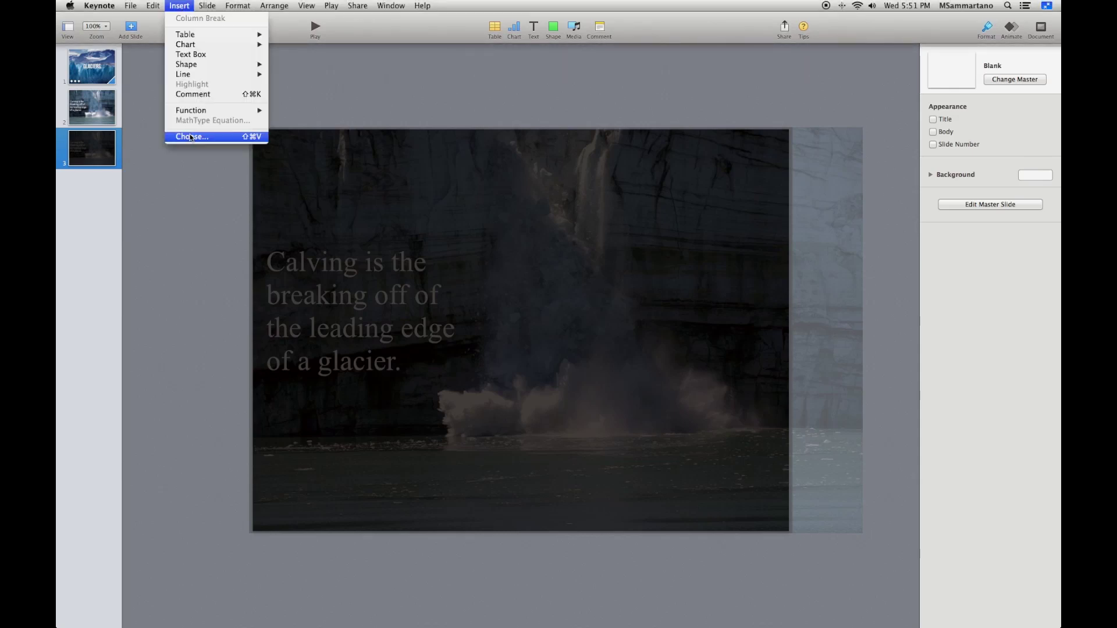
pyautogui.click(190, 135)
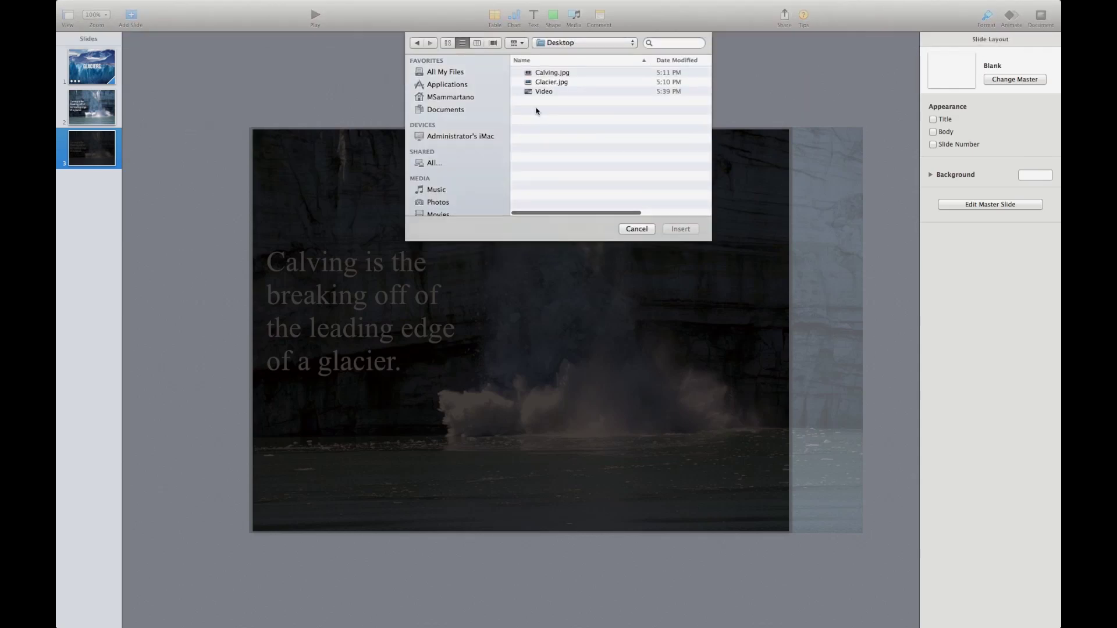
pyautogui.click(544, 93)
pyautogui.click(671, 229)
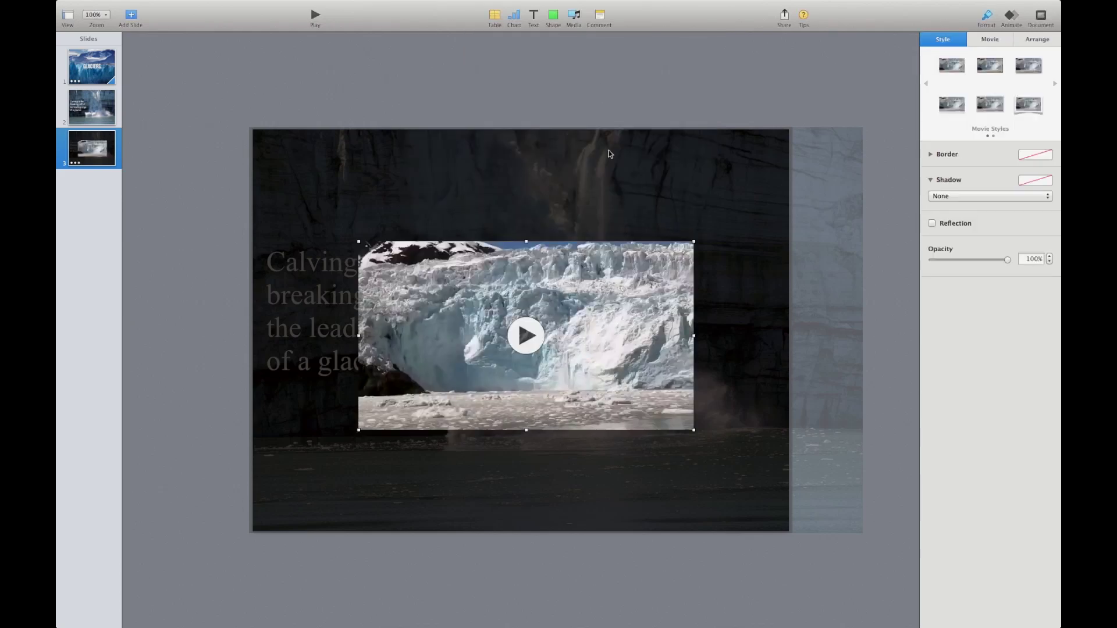
pyautogui.moveTo(660, 394); pyautogui.dragTo(579, 392)
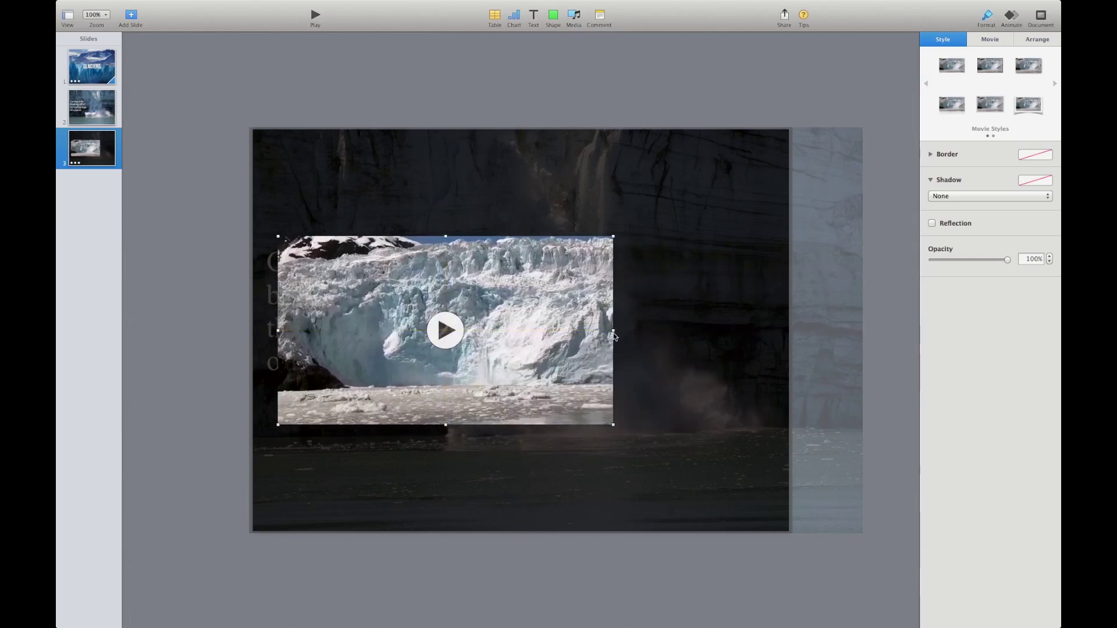